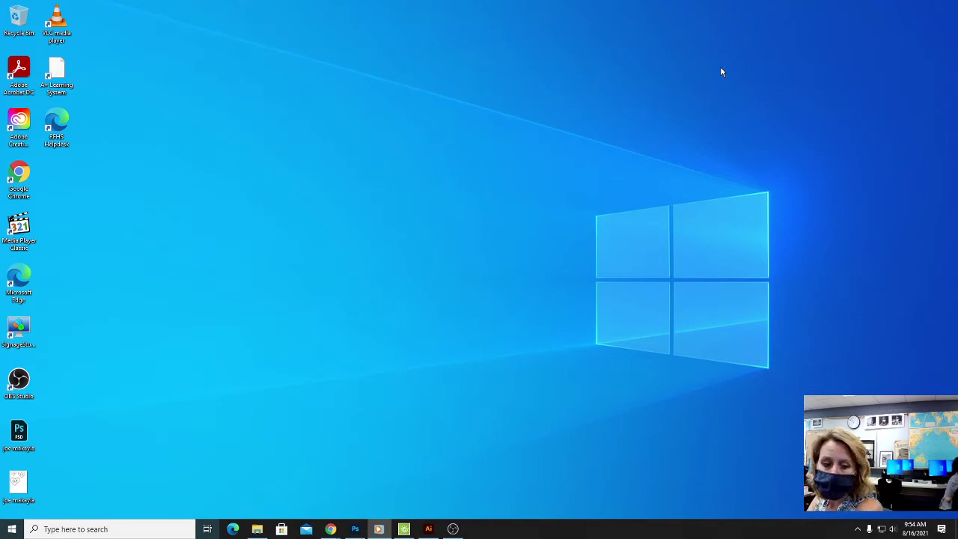
Switch to Photoshop and close the floating Layers panel.
{"action": "left_click", "coordinate": [356, 528]}
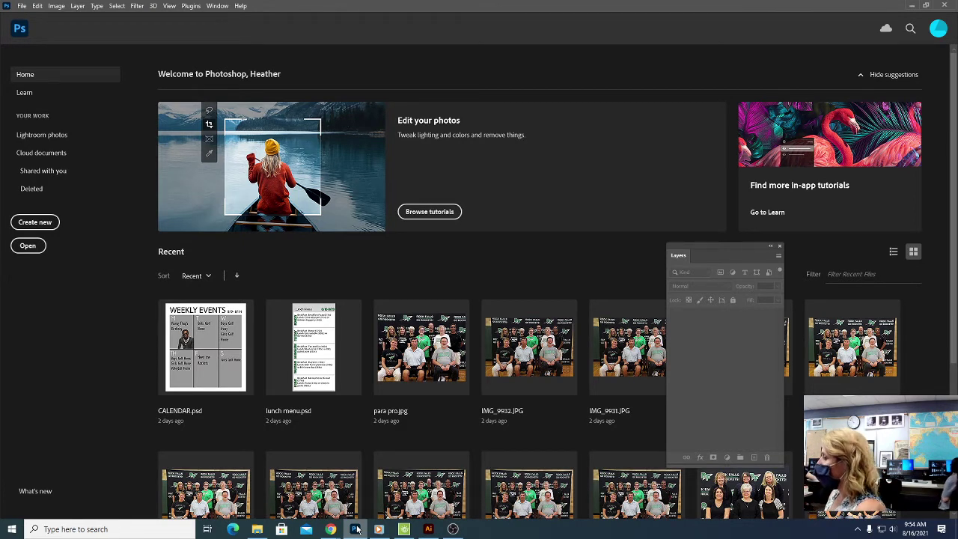
{"action": "left_click", "coordinate": [779, 246]}
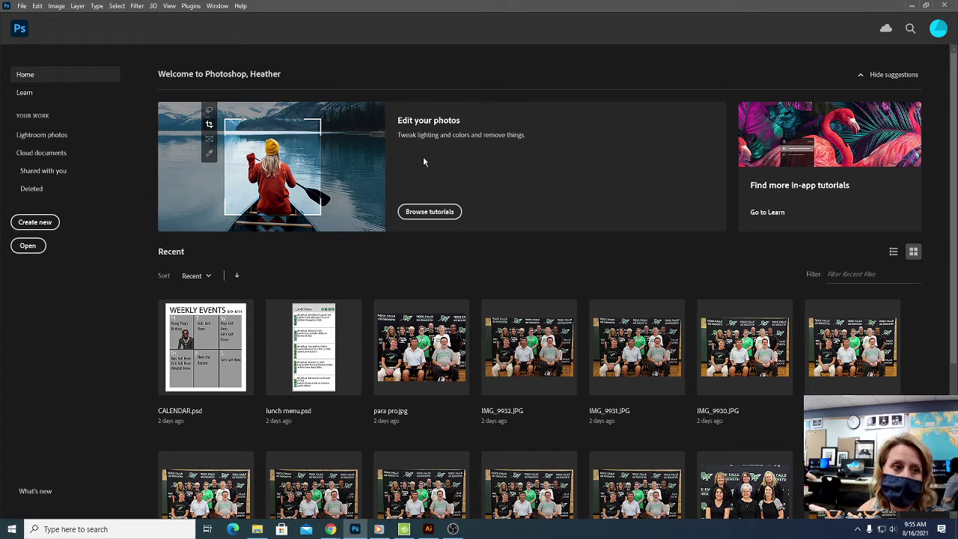
Open the image 20160706_184429 from the Art > digital image archives > environments folder on the Courses drive.
{"action": "left_click", "coordinate": [22, 6]}
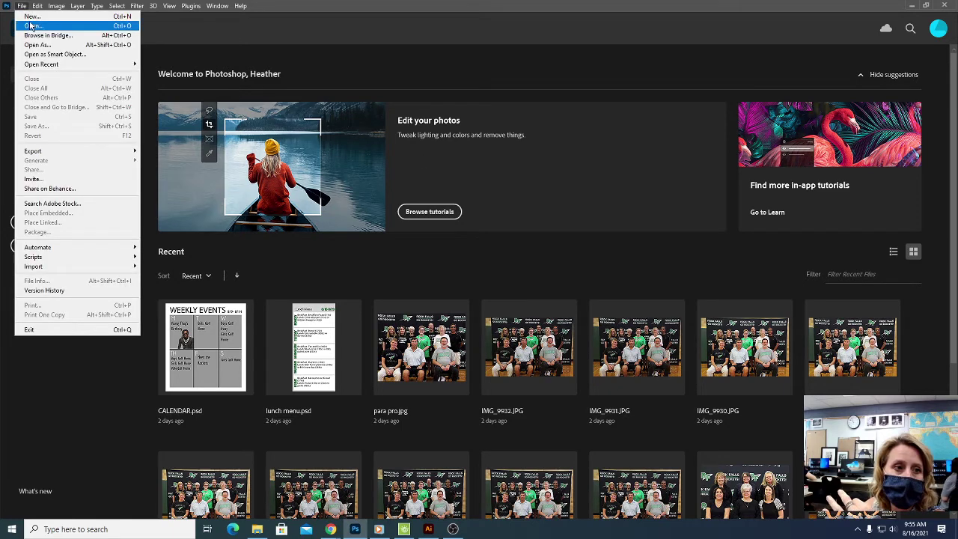
{"action": "left_click", "coordinate": [31, 26]}
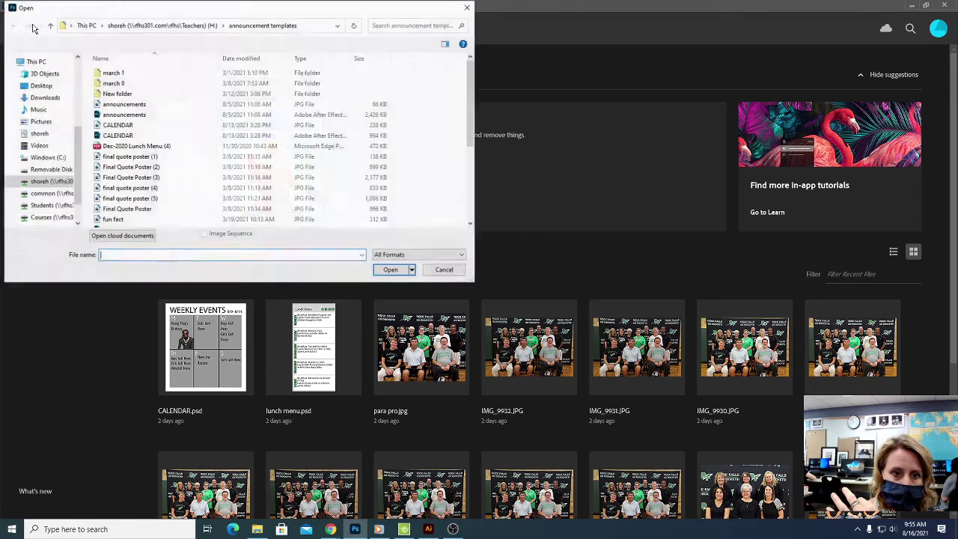
{"action": "left_click", "coordinate": [41, 218]}
{"action": "double_click", "coordinate": [113, 73]}
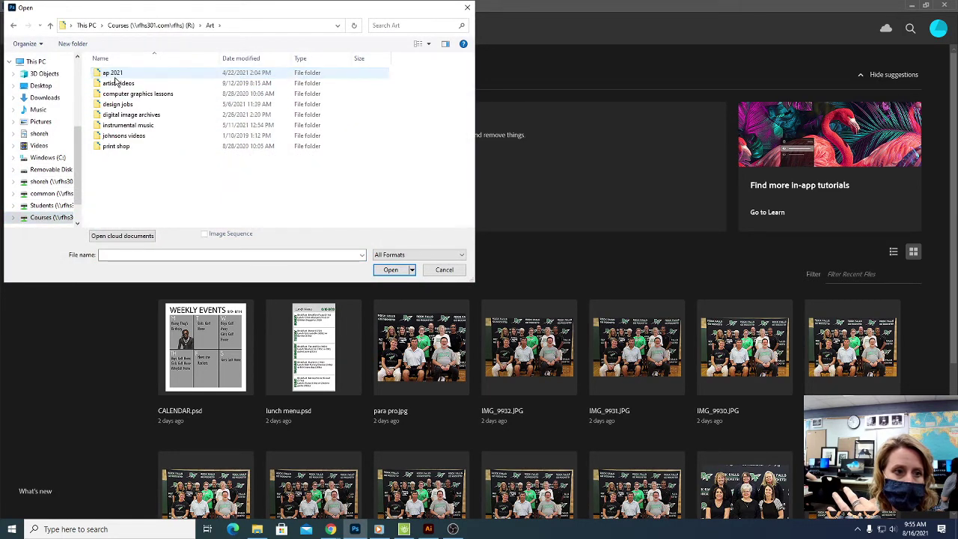
{"action": "double_click", "coordinate": [125, 117]}
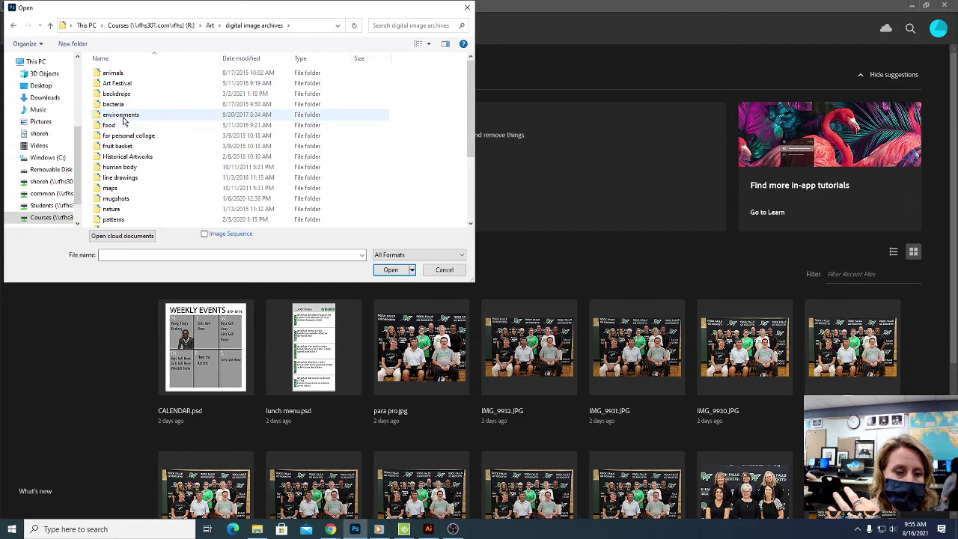
{"action": "double_click", "coordinate": [124, 117]}
{"action": "left_click", "coordinate": [124, 125]}
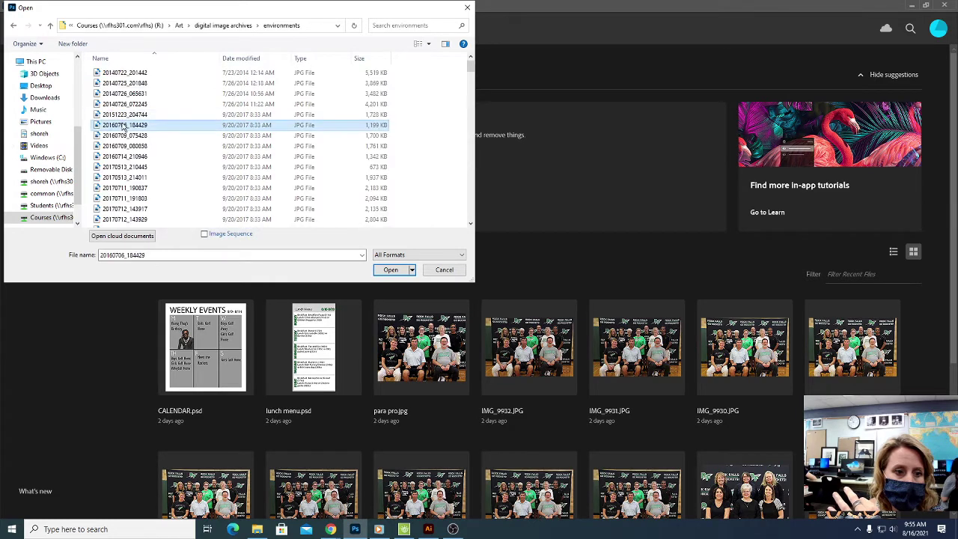
{"action": "left_click", "coordinate": [382, 270]}
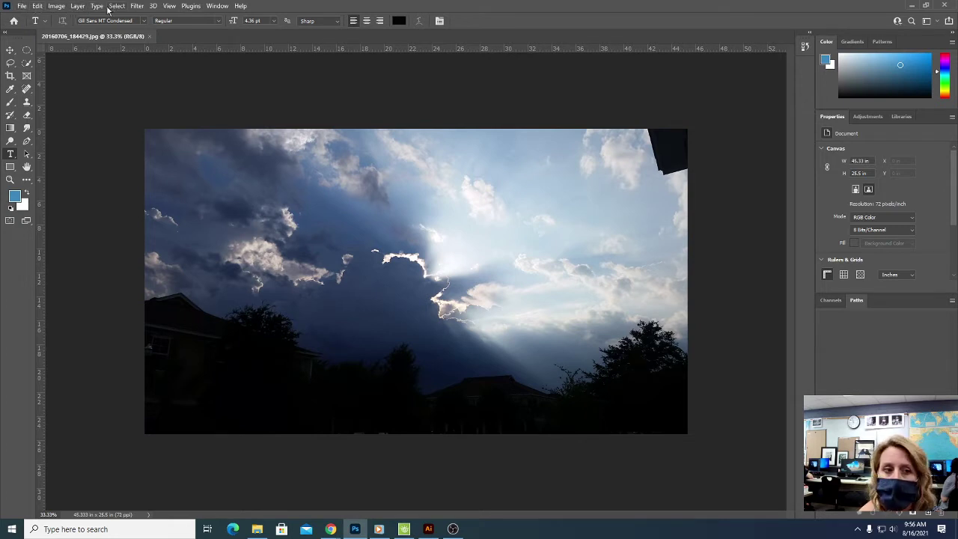
{"action": "left_click", "coordinate": [23, 6]}
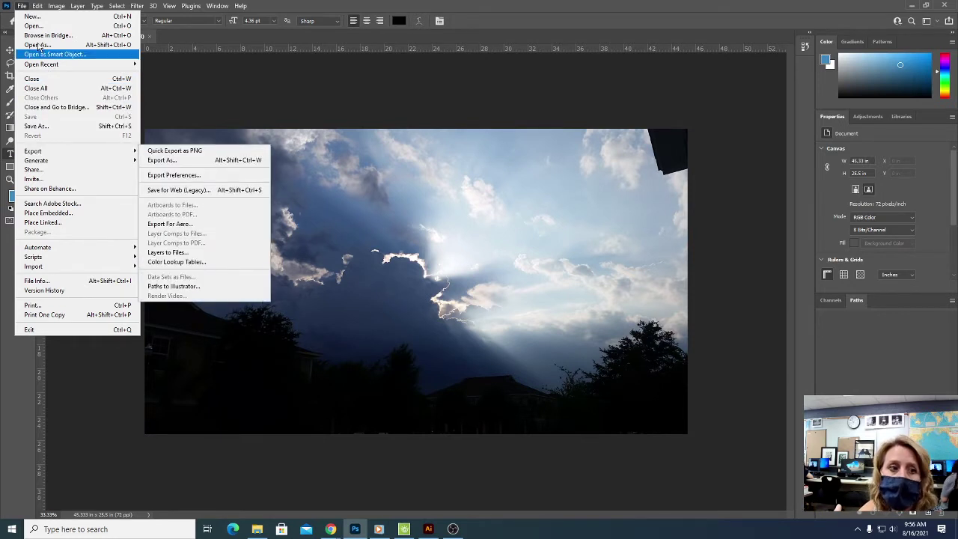
{"action": "mouse_move", "coordinate": [39, 7]}
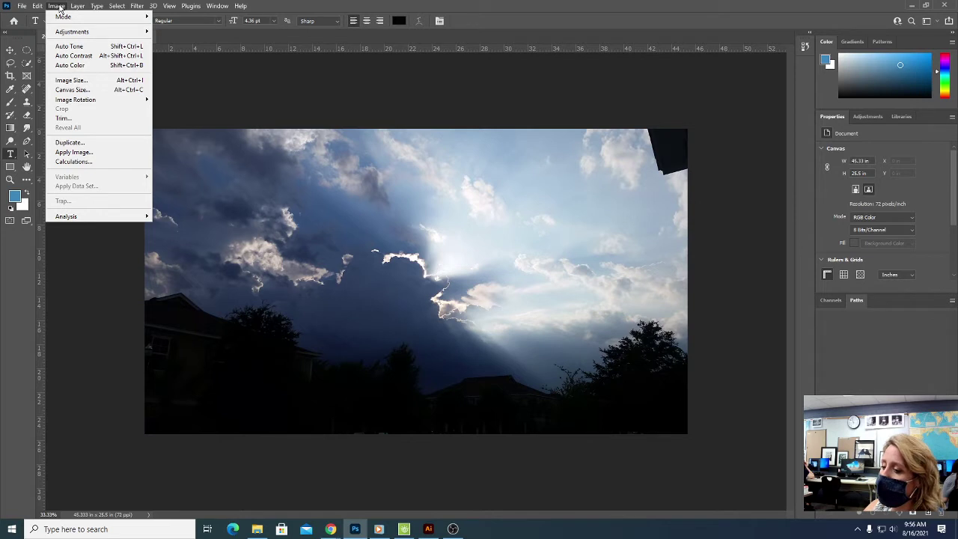
{"action": "left_click", "coordinate": [276, 6]}
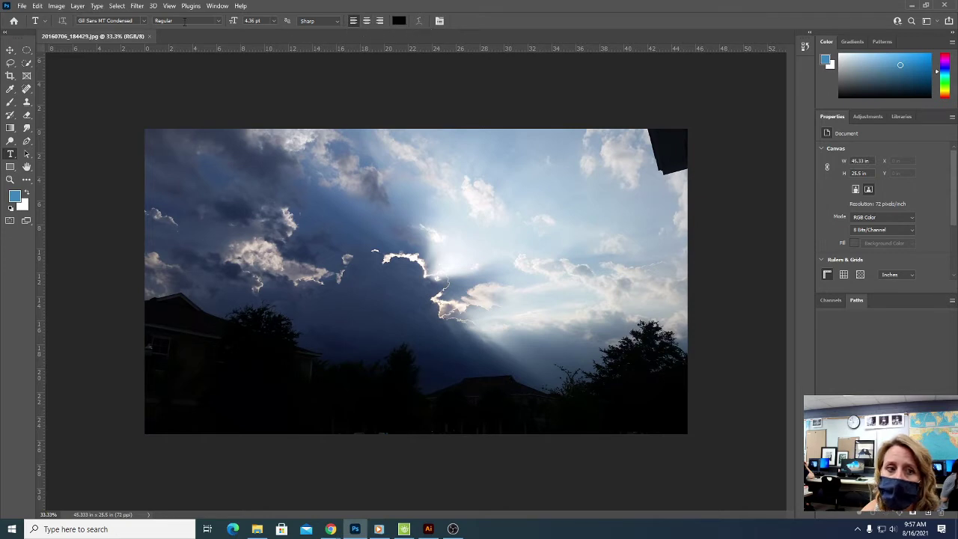
Activate the Move tool and switch to the Brush tool to compare their tool options.
{"action": "left_click", "coordinate": [11, 51]}
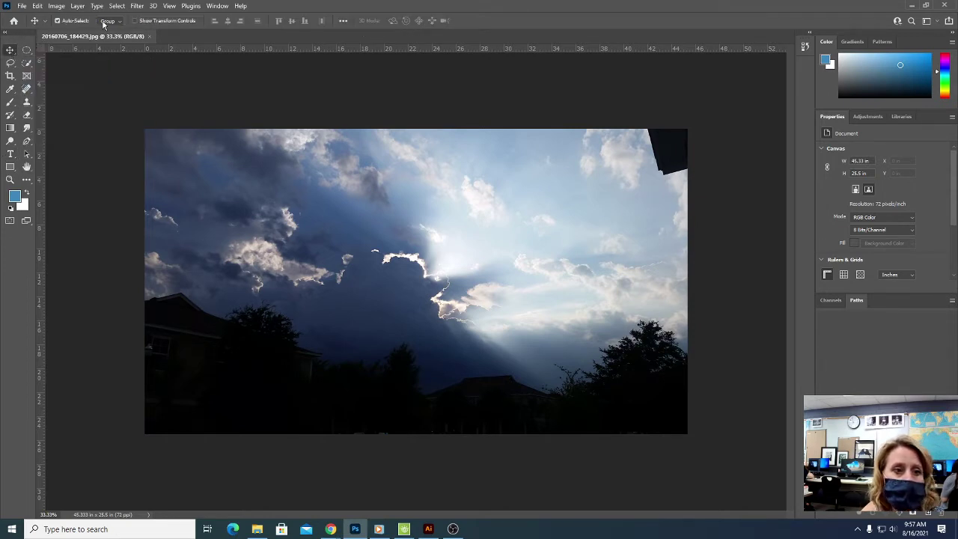
{"action": "left_click", "coordinate": [10, 105]}
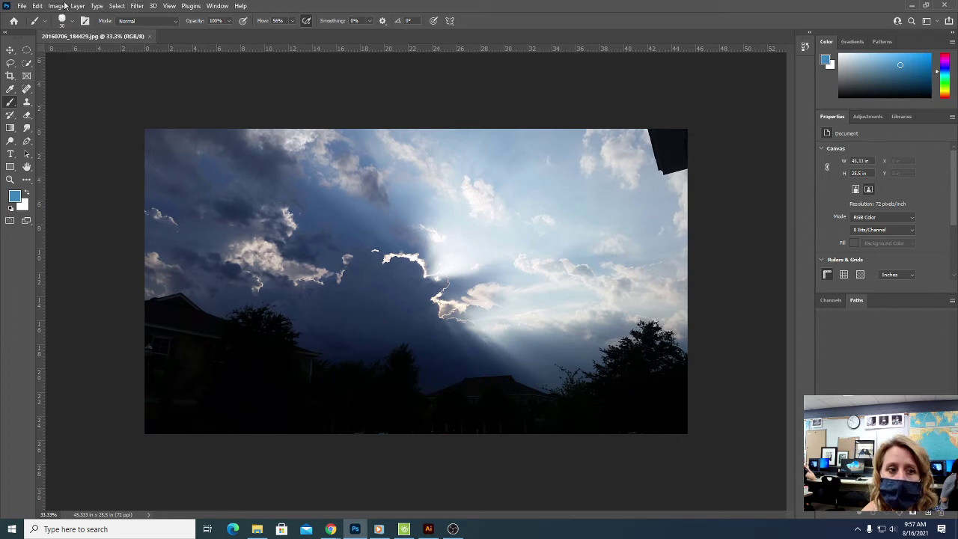
{"action": "left_click", "coordinate": [24, 8]}
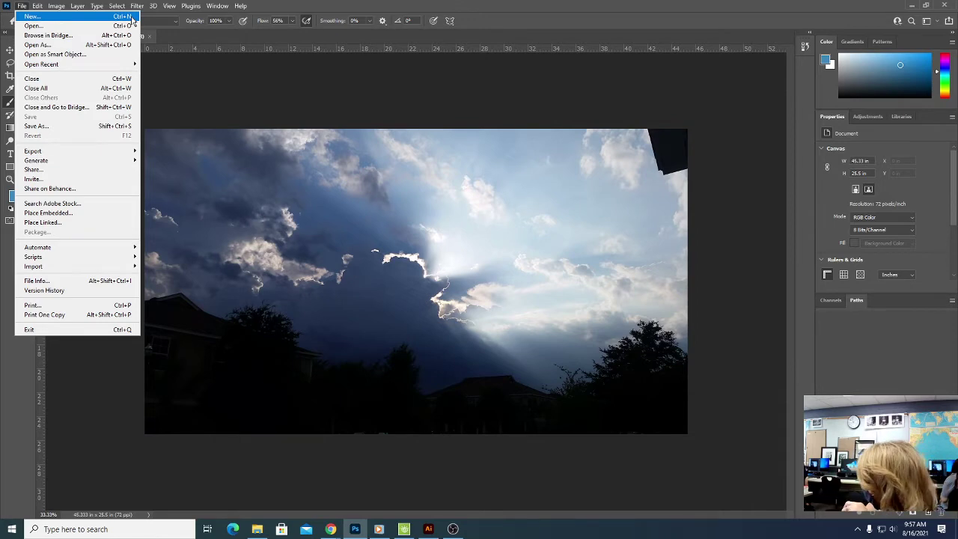
{"action": "left_click", "coordinate": [280, 6]}
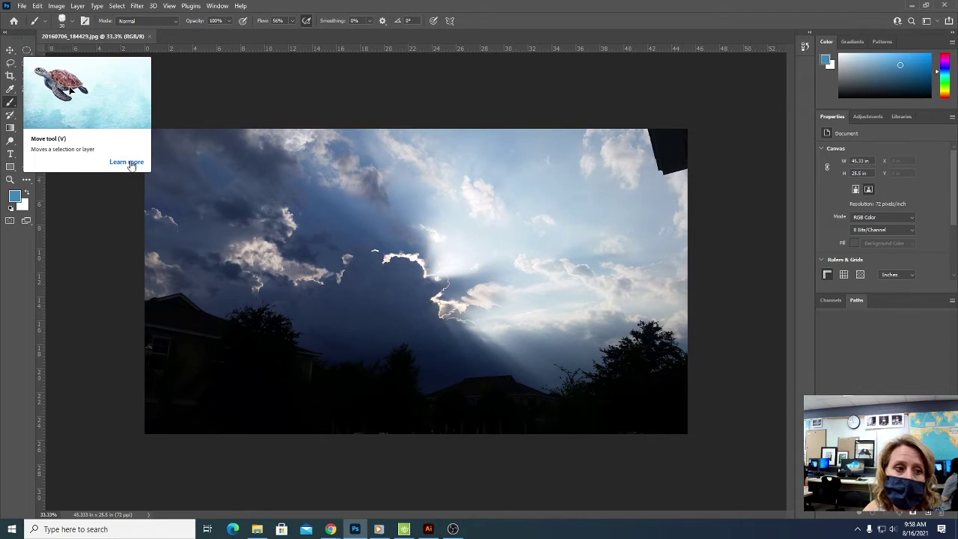
Replace the Brush tool with the Pencil tool and switch back to the Brush tool.
{"action": "left_click", "coordinate": [13, 106]}
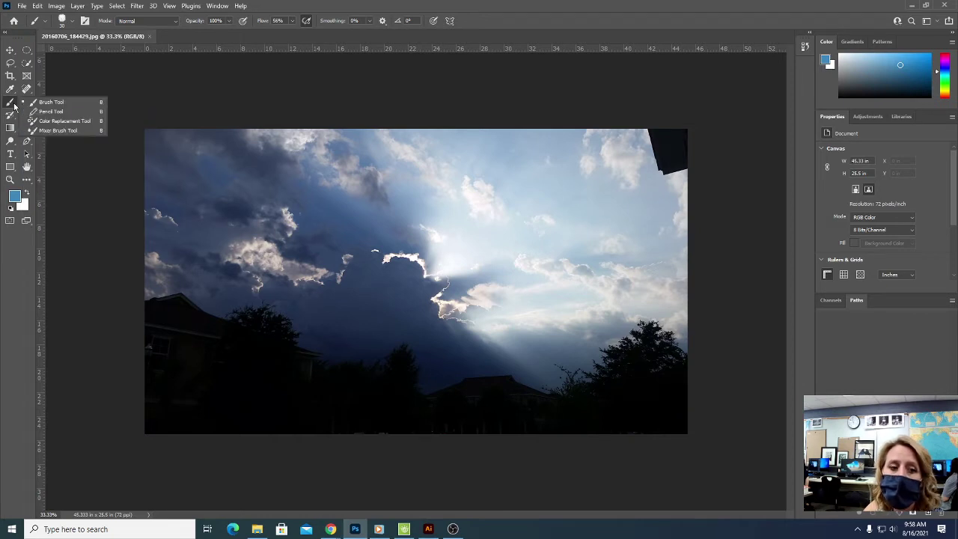
{"action": "left_click", "coordinate": [65, 114]}
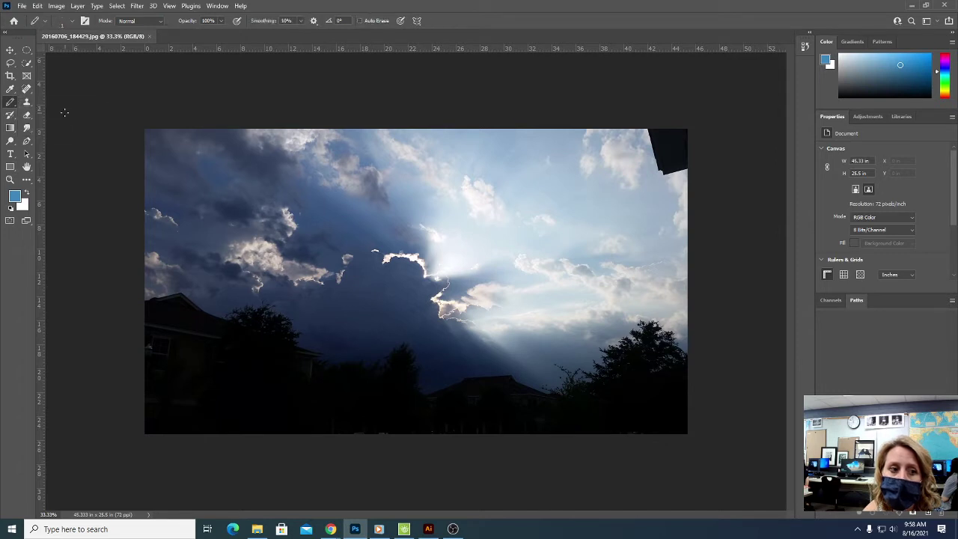
{"action": "right_click", "coordinate": [11, 107]}
{"action": "left_click", "coordinate": [51, 102]}
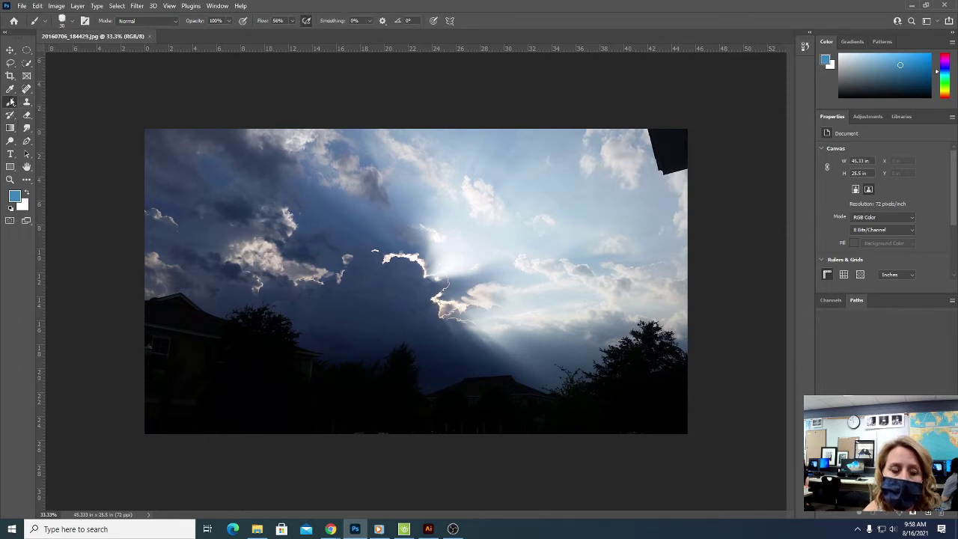
Examine the alternative tools grouped with the Brush tool, keeping the Brush tool active.
{"action": "right_click", "coordinate": [11, 102]}
{"action": "left_click", "coordinate": [39, 105]}
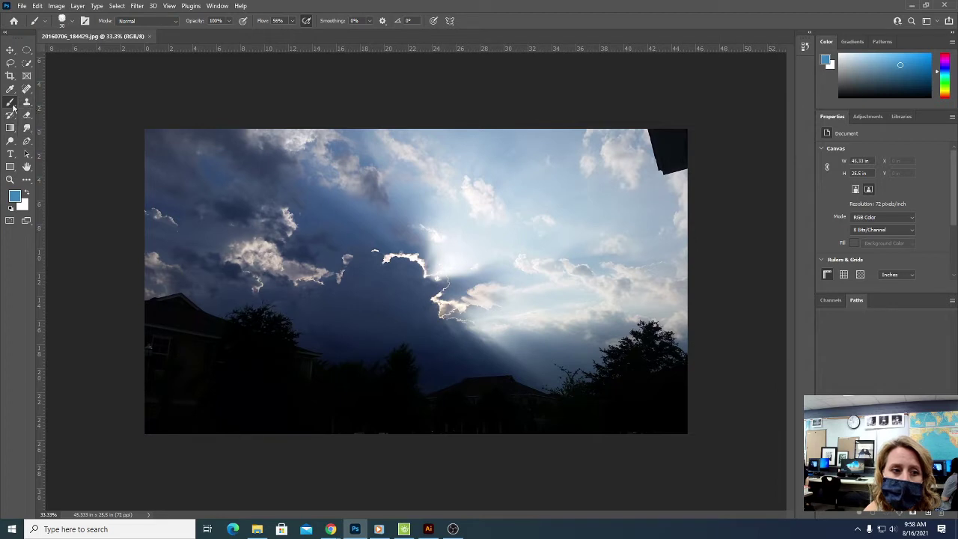
{"action": "right_click", "coordinate": [12, 103]}
{"action": "left_click", "coordinate": [12, 106]}
{"action": "right_click", "coordinate": [11, 104]}
{"action": "left_click", "coordinate": [139, 96]}
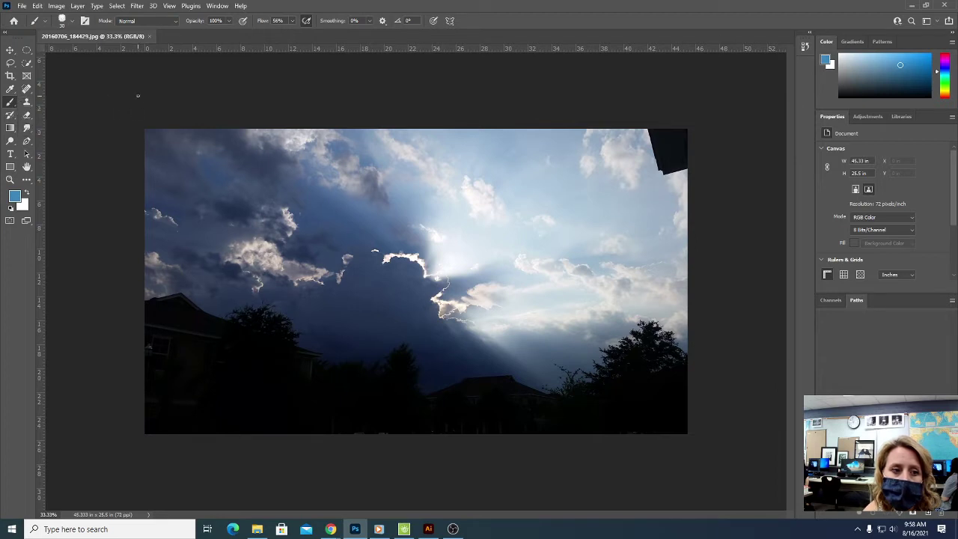
{"action": "left_click", "coordinate": [24, 105]}
{"action": "right_click", "coordinate": [24, 106]}
{"action": "left_click", "coordinate": [12, 106]}
{"action": "right_click", "coordinate": [13, 106]}
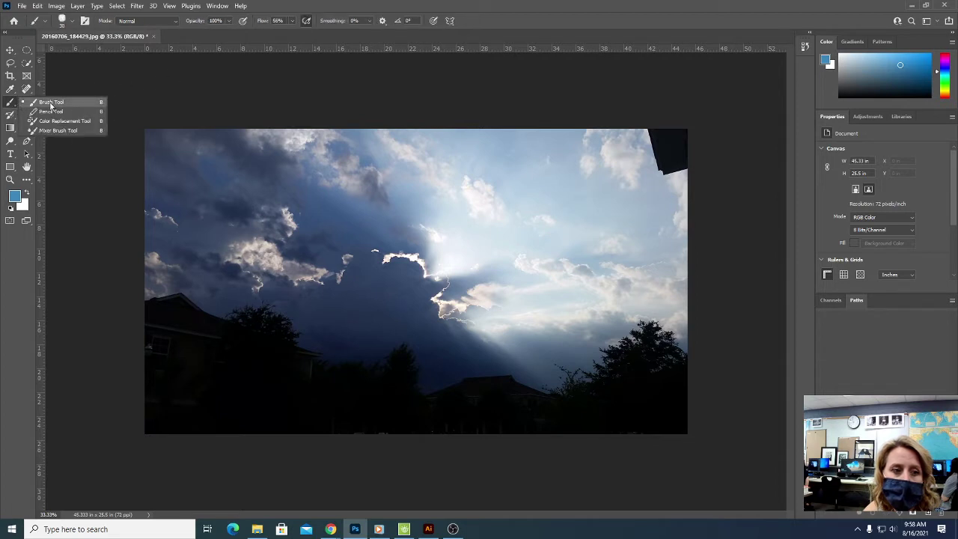
{"action": "left_click", "coordinate": [148, 92]}
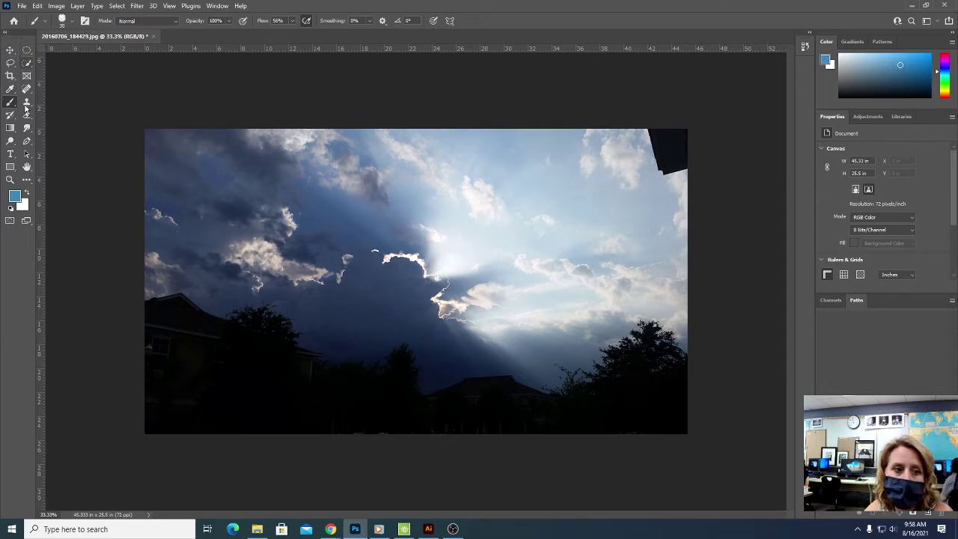
Switch the tool palette between its single-column and two-column layouts, ending with two columns.
{"action": "left_click", "coordinate": [6, 35]}
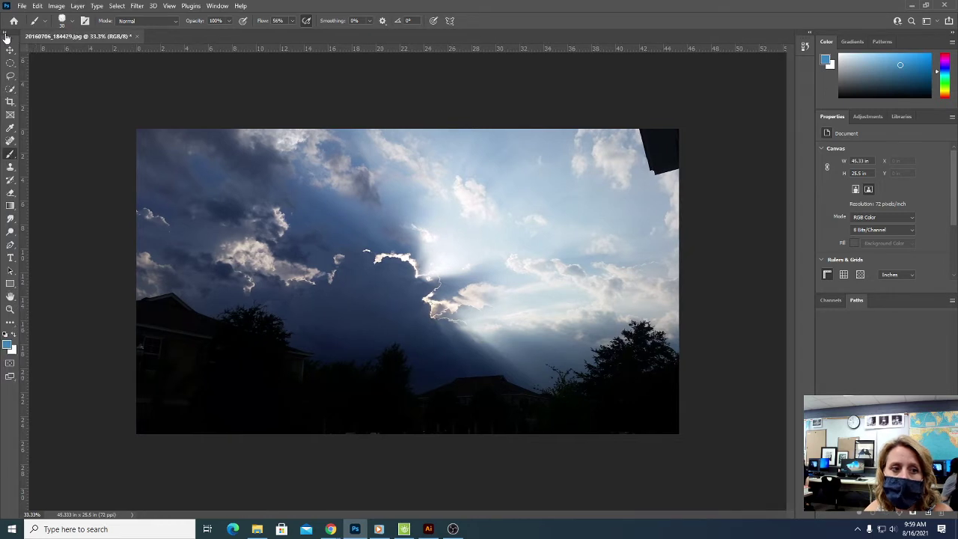
{"action": "left_click", "coordinate": [5, 35]}
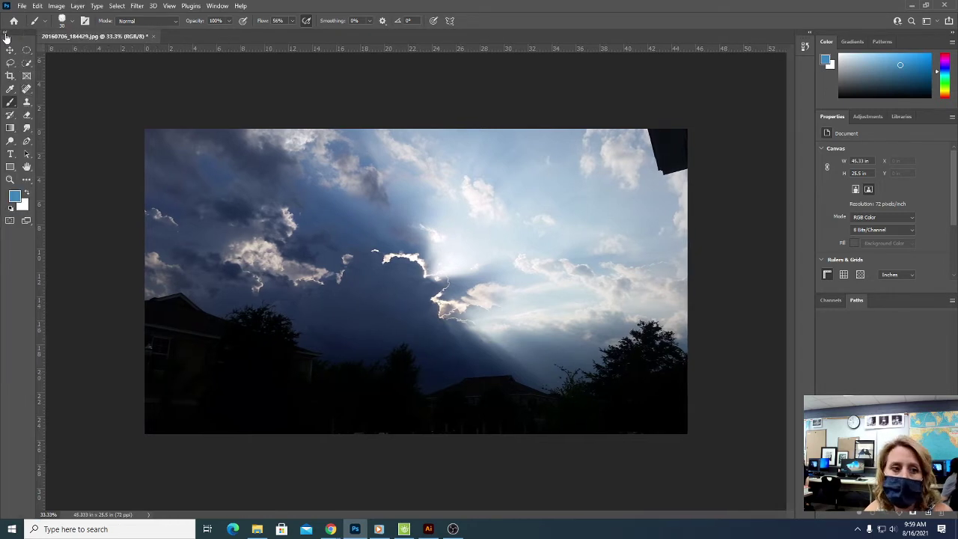
{"action": "left_click", "coordinate": [6, 36]}
{"action": "left_click", "coordinate": [6, 36]}
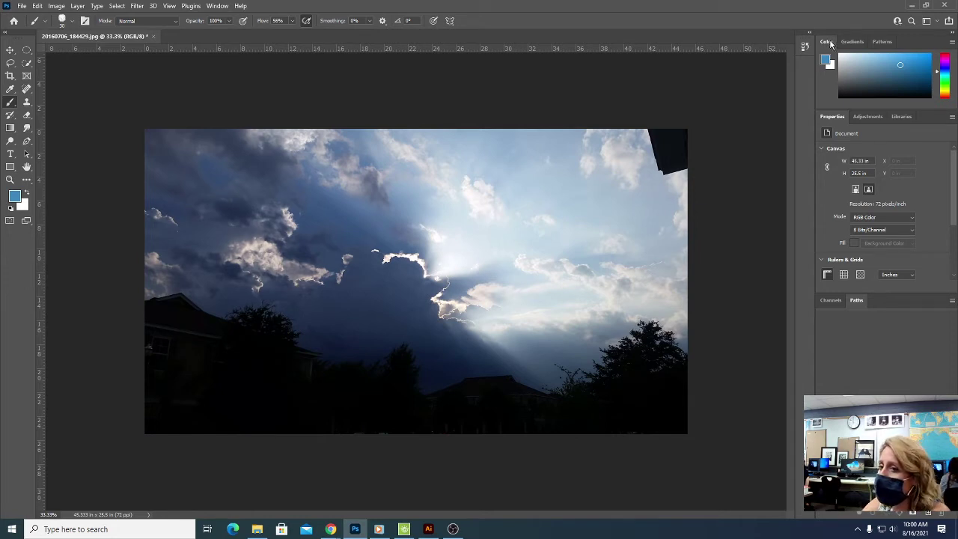
Float and enlarge the Color panel over the image, and dock it back in the group with Gradients and Patterns.
{"action": "left_click_drag", "start_coordinate": [830, 44], "coordinate": [535, 81]}
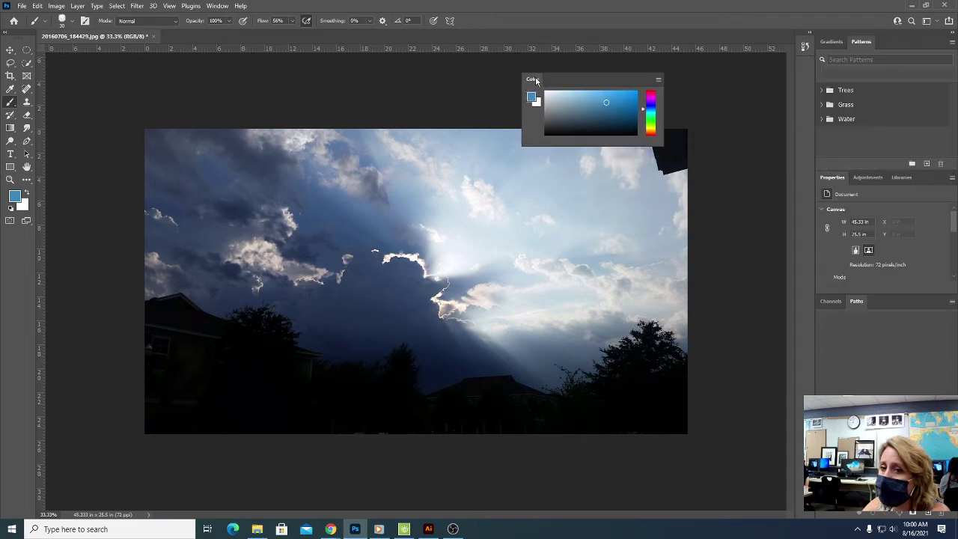
{"action": "left_click_drag", "start_coordinate": [581, 148], "coordinate": [589, 248]}
{"action": "left_click_drag", "start_coordinate": [638, 157], "coordinate": [745, 154]}
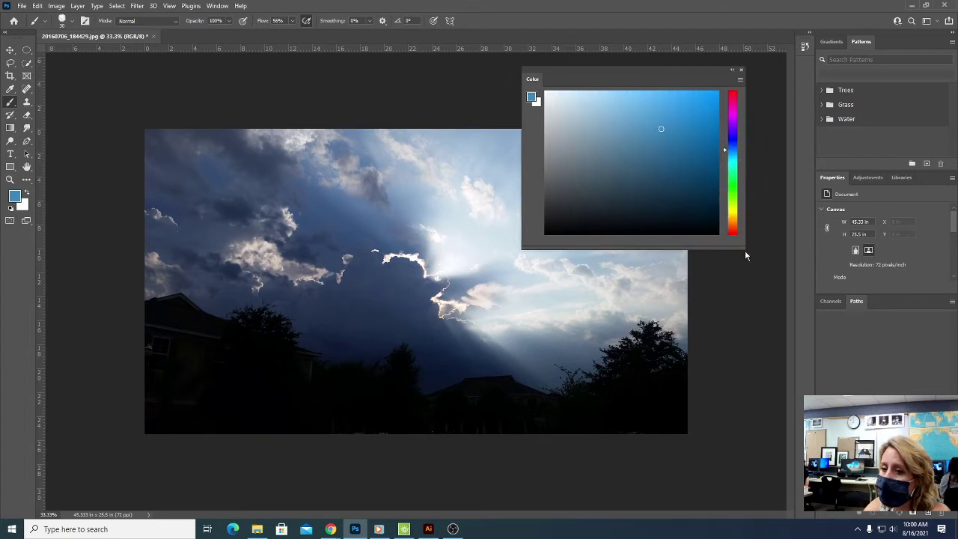
{"action": "left_click_drag", "start_coordinate": [744, 251], "coordinate": [740, 202]}
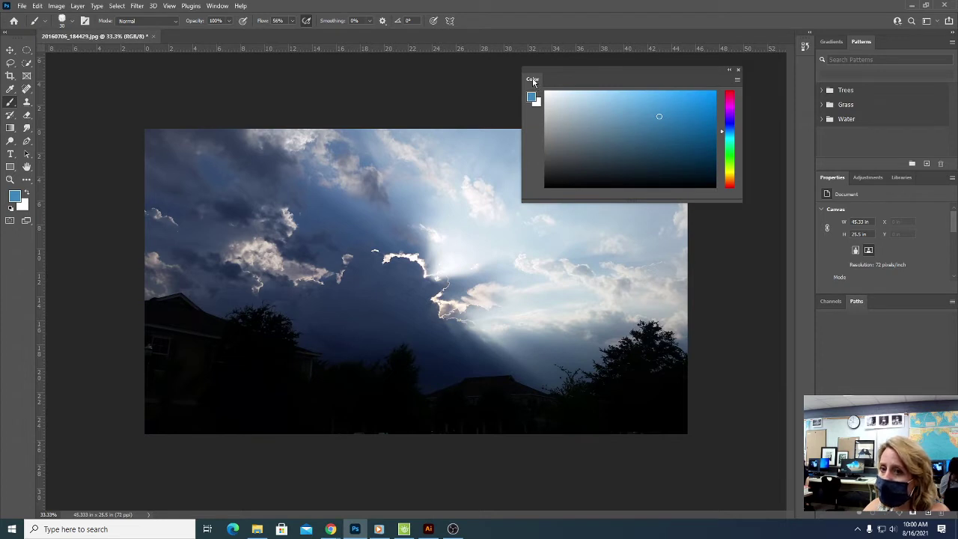
{"action": "left_click_drag", "start_coordinate": [533, 81], "coordinate": [843, 47]}
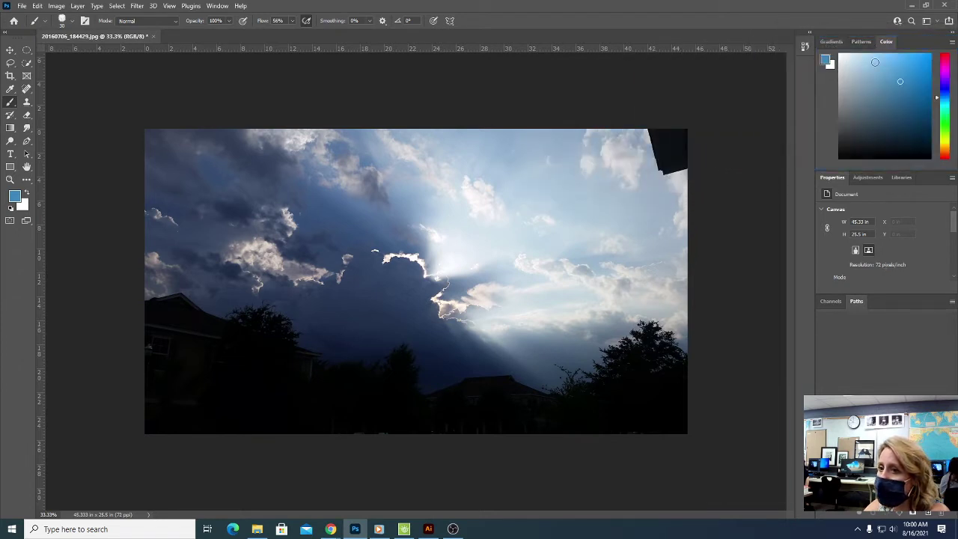
Collapse the docked panels to icons and expand them again.
{"action": "left_click", "coordinate": [952, 36]}
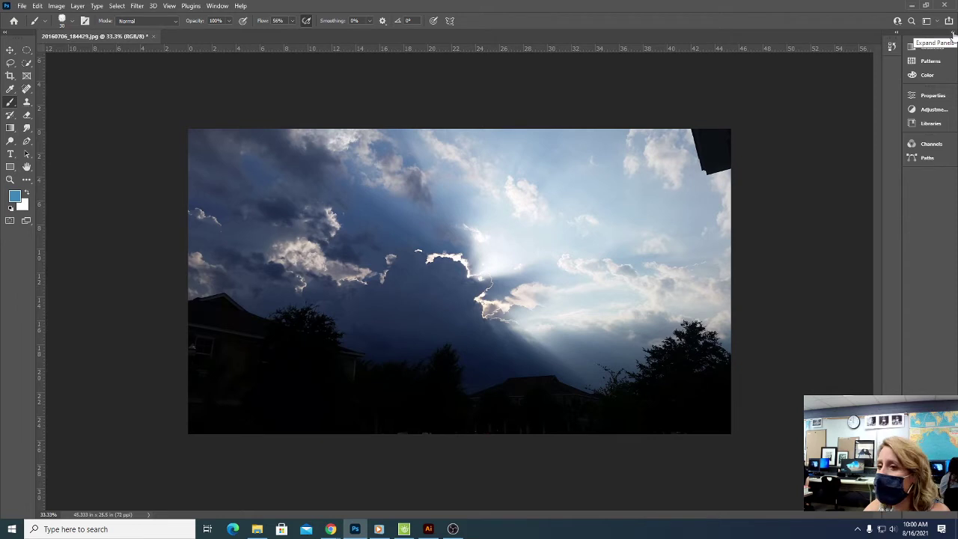
{"action": "left_click", "coordinate": [952, 35]}
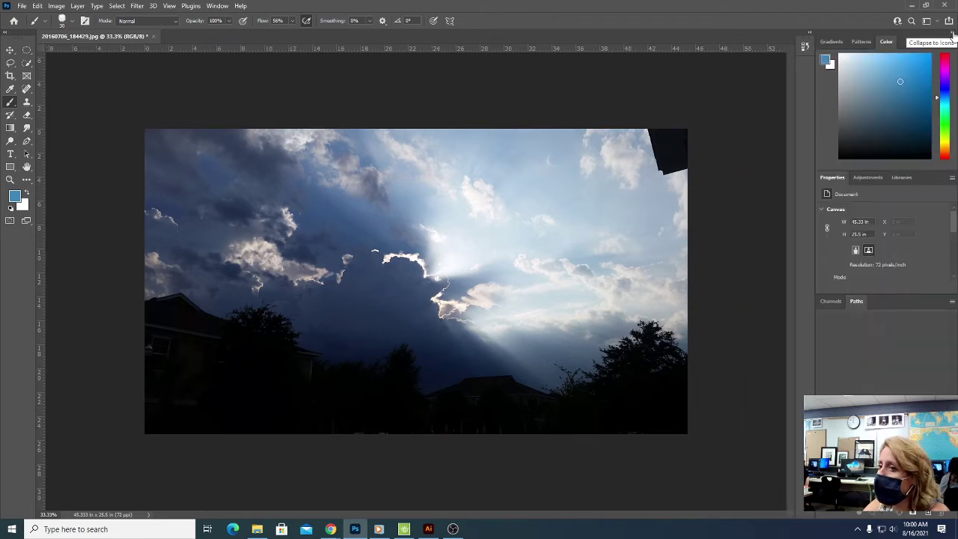
{"action": "left_click", "coordinate": [952, 36]}
{"action": "left_click", "coordinate": [952, 36]}
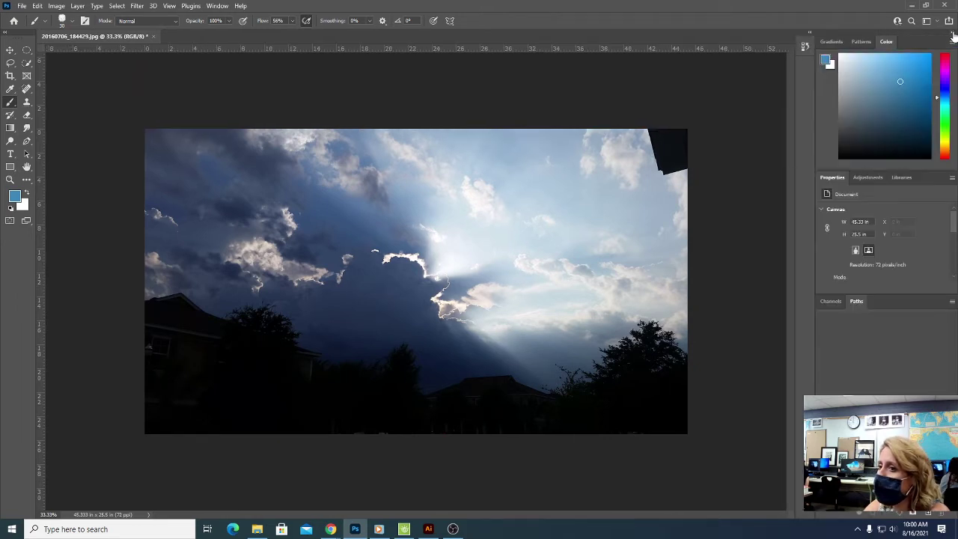
{"action": "left_click", "coordinate": [952, 36]}
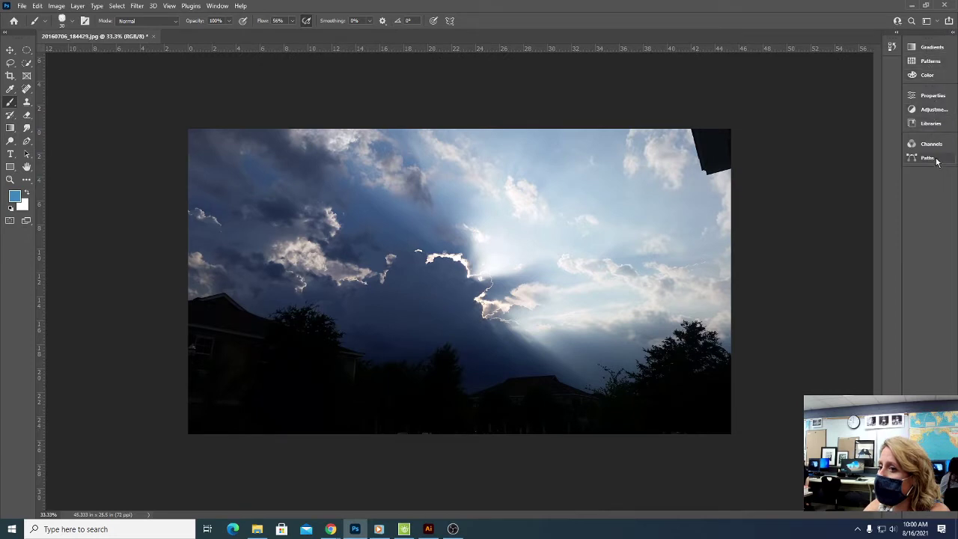
{"action": "left_click", "coordinate": [953, 35]}
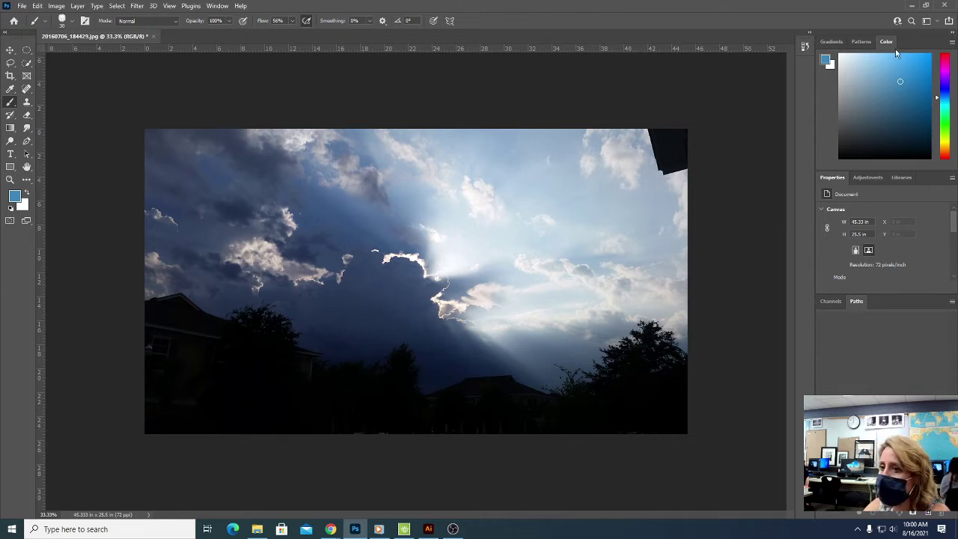
Detach the Color panel from the Gradients and Patterns group and float it over the upper part of the image.
{"action": "left_click_drag", "start_coordinate": [885, 43], "coordinate": [540, 81]}
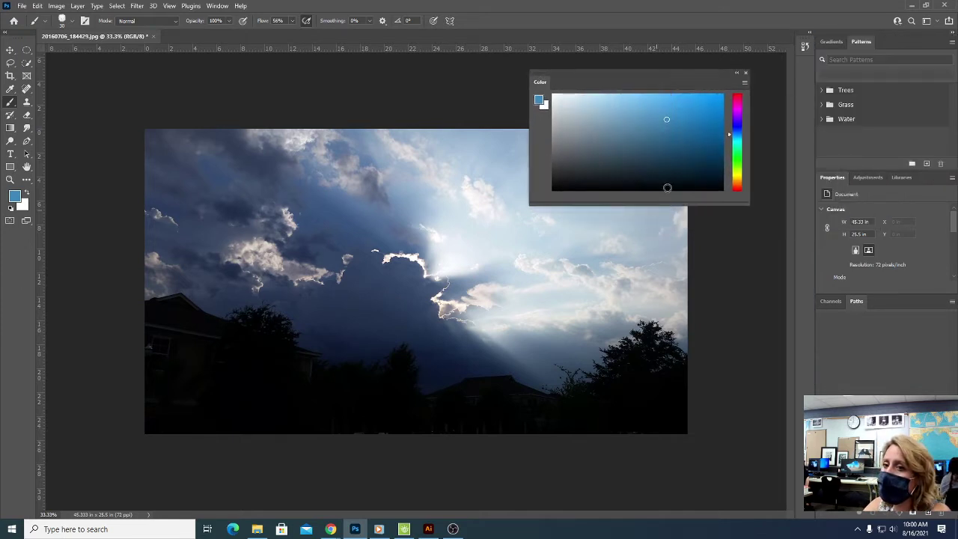
Close the Color panel, detach and close the Gradients panel, and collapse and re-expand the remaining docked panels.
{"action": "left_click", "coordinate": [746, 73]}
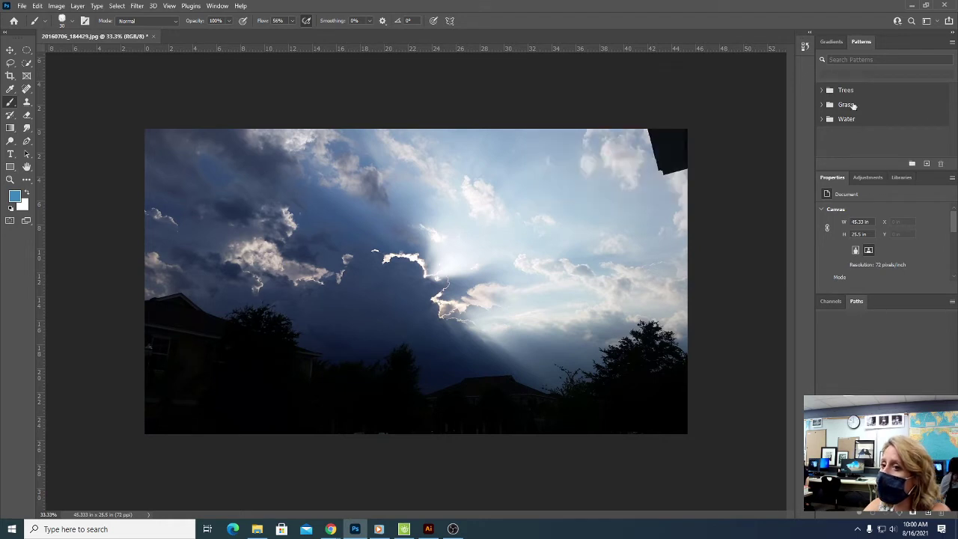
{"action": "left_click_drag", "start_coordinate": [830, 42], "coordinate": [569, 115]}
{"action": "left_click", "coordinate": [660, 106]}
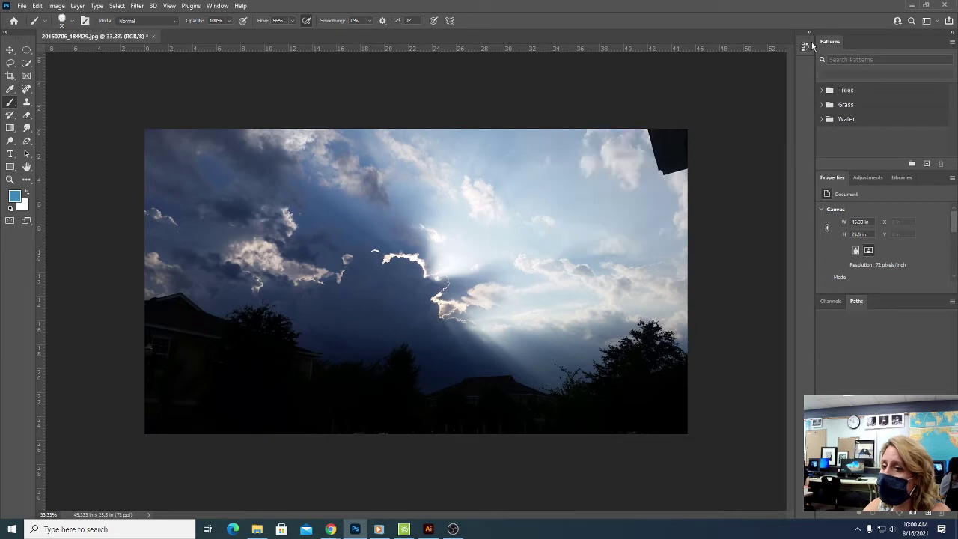
{"action": "left_click", "coordinate": [952, 33]}
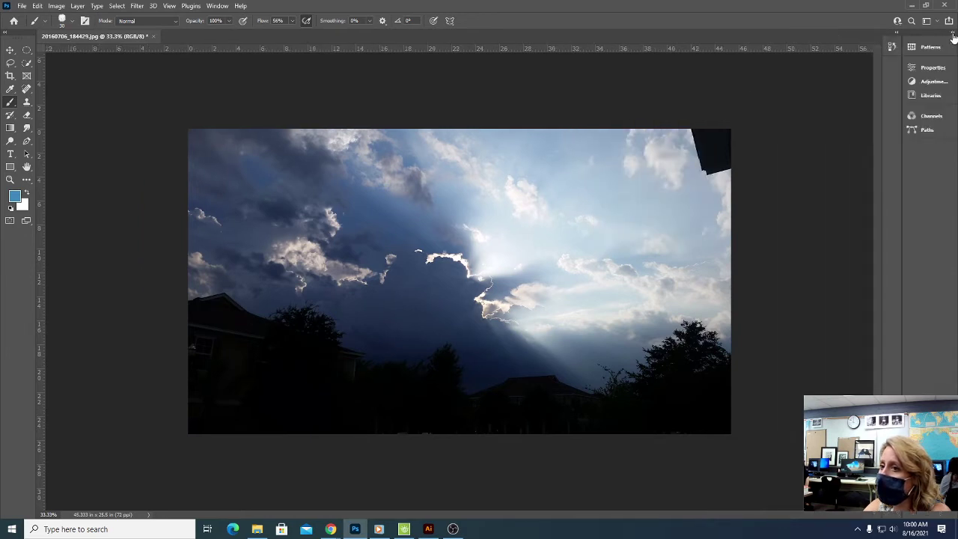
{"action": "left_click", "coordinate": [953, 34]}
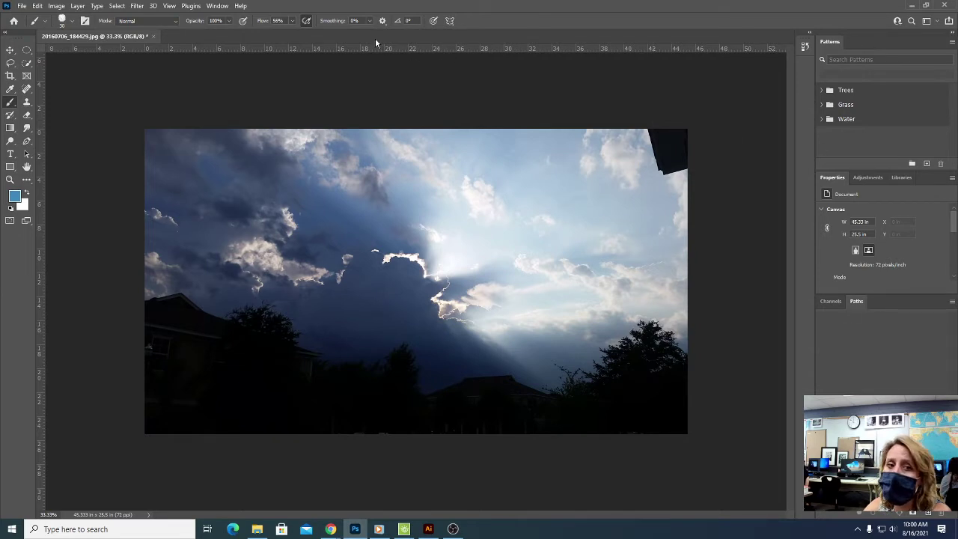
Show the Gradients panel again and dock it in the same group as Patterns.
{"action": "left_click", "coordinate": [220, 9]}
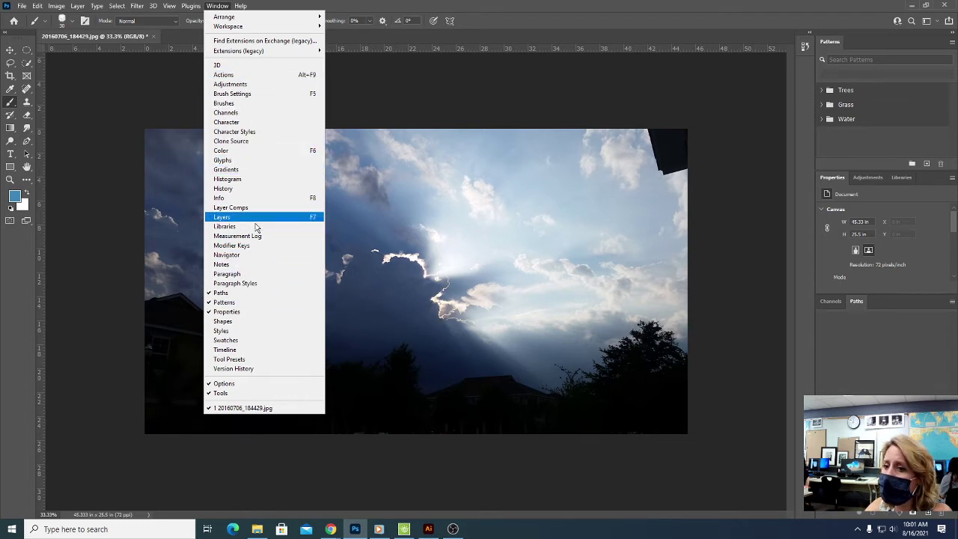
{"action": "left_click", "coordinate": [243, 172]}
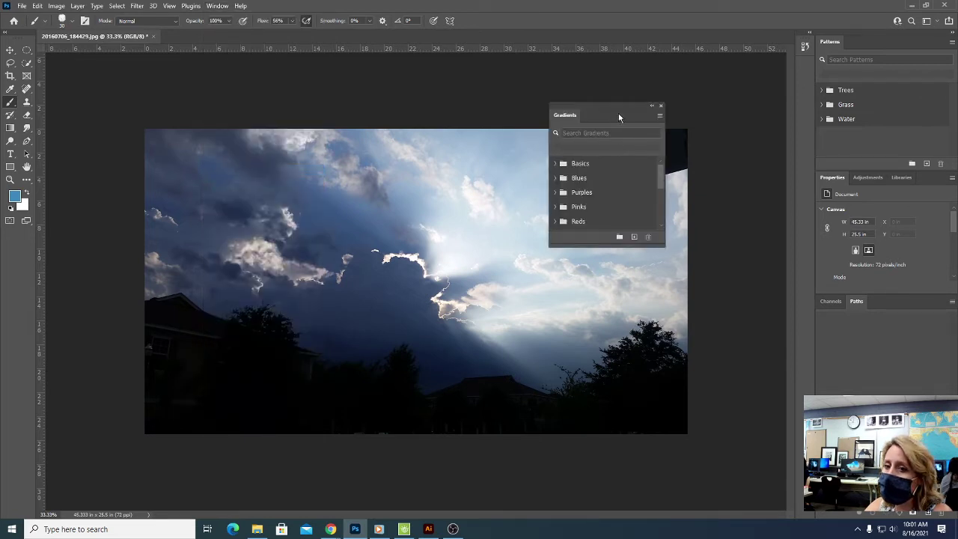
{"action": "left_click_drag", "start_coordinate": [615, 104], "coordinate": [875, 42]}
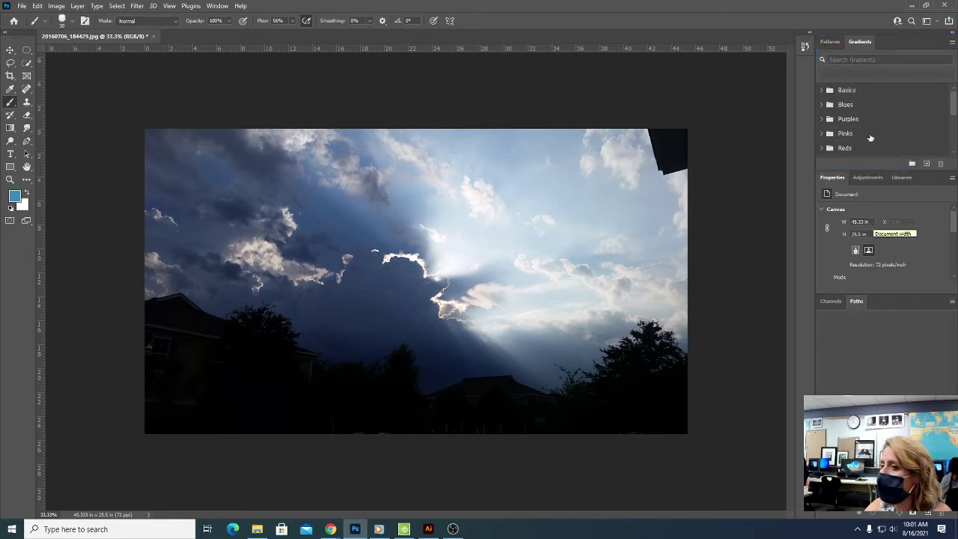
Detach and close the Gradients, Channels and Patterns panels, collapsing the dock to icons after closing Gradients.
{"action": "left_click_drag", "start_coordinate": [860, 42], "coordinate": [659, 79]}
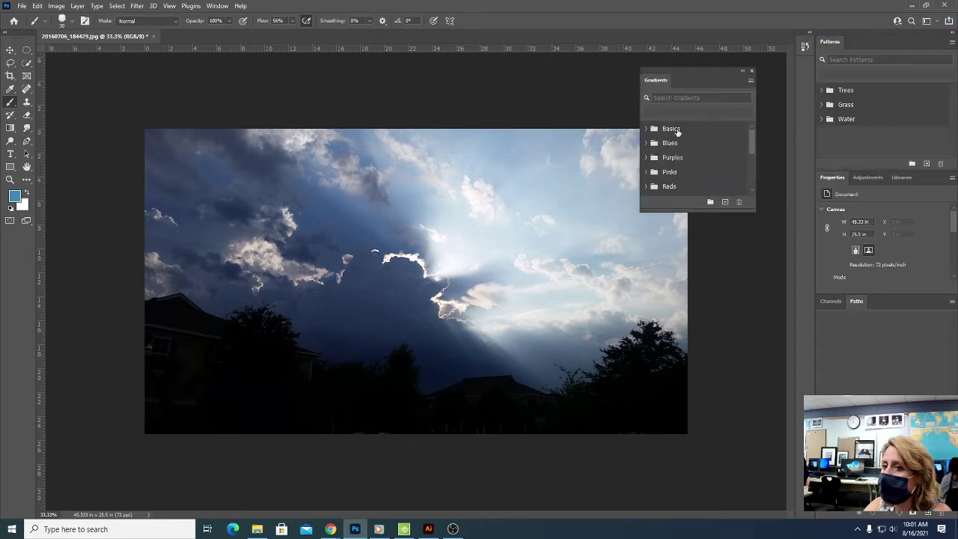
{"action": "left_click", "coordinate": [751, 71]}
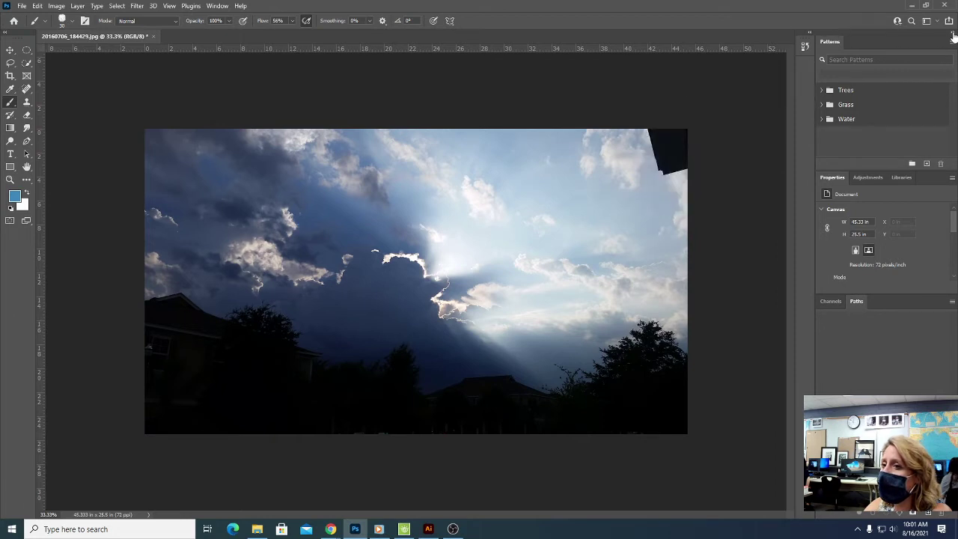
{"action": "left_click", "coordinate": [952, 33]}
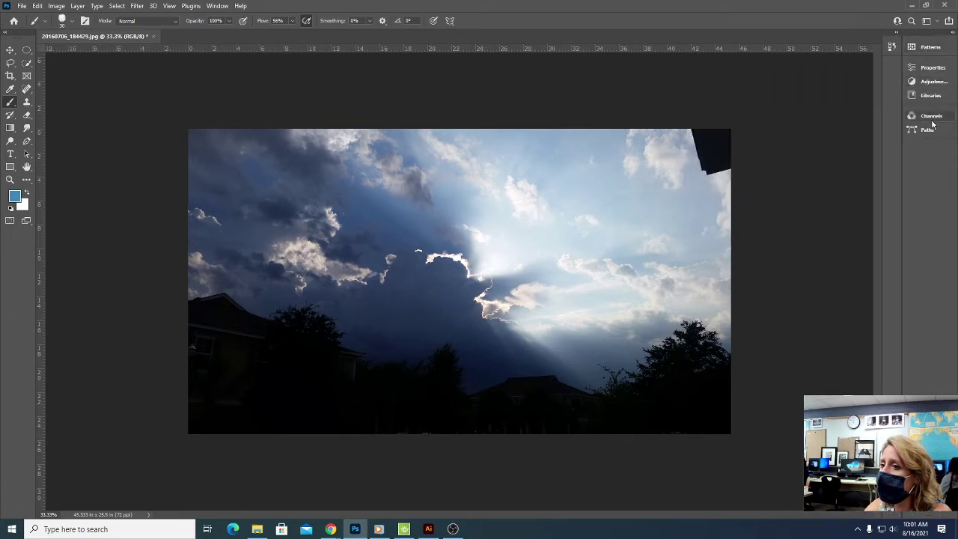
{"action": "left_click_drag", "start_coordinate": [931, 117], "coordinate": [745, 90]}
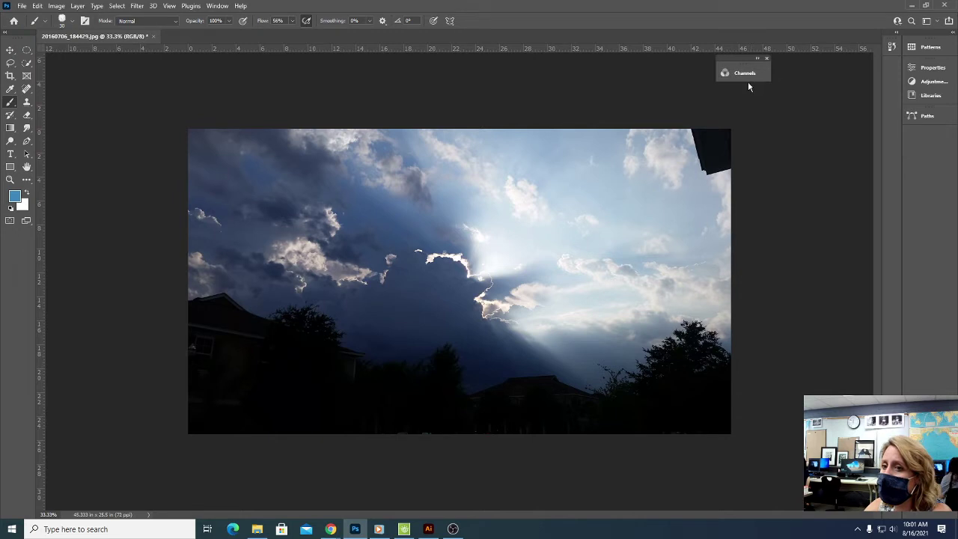
{"action": "left_click", "coordinate": [766, 59]}
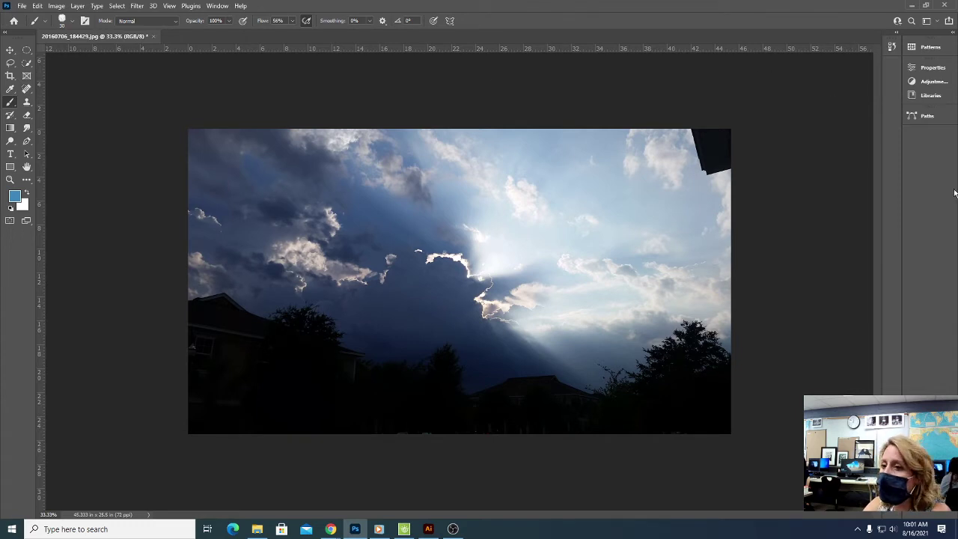
{"action": "left_click_drag", "start_coordinate": [929, 46], "coordinate": [790, 82]}
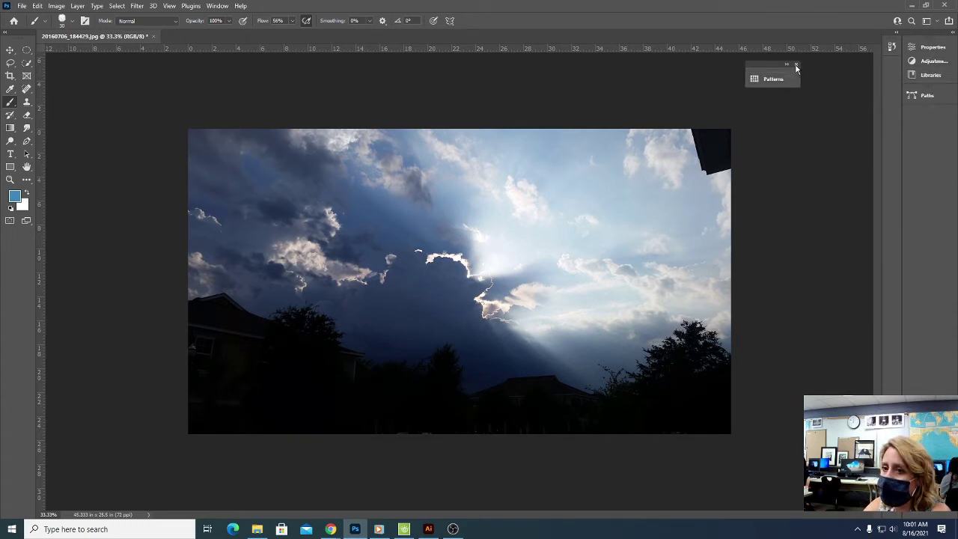
{"action": "left_click", "coordinate": [795, 64]}
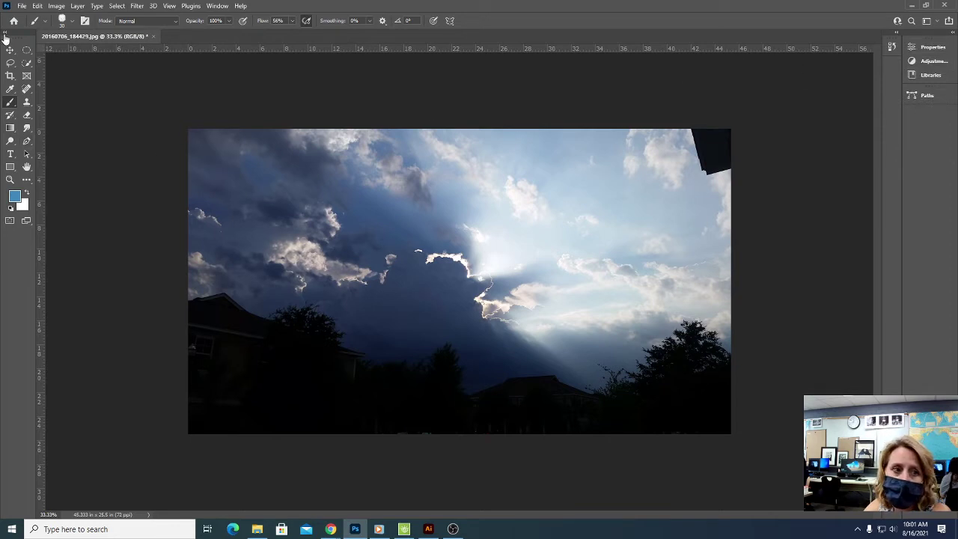
Undock the tool palette and the photo's document window so both float in the workspace.
{"action": "left_click_drag", "start_coordinate": [15, 39], "coordinate": [109, 104]}
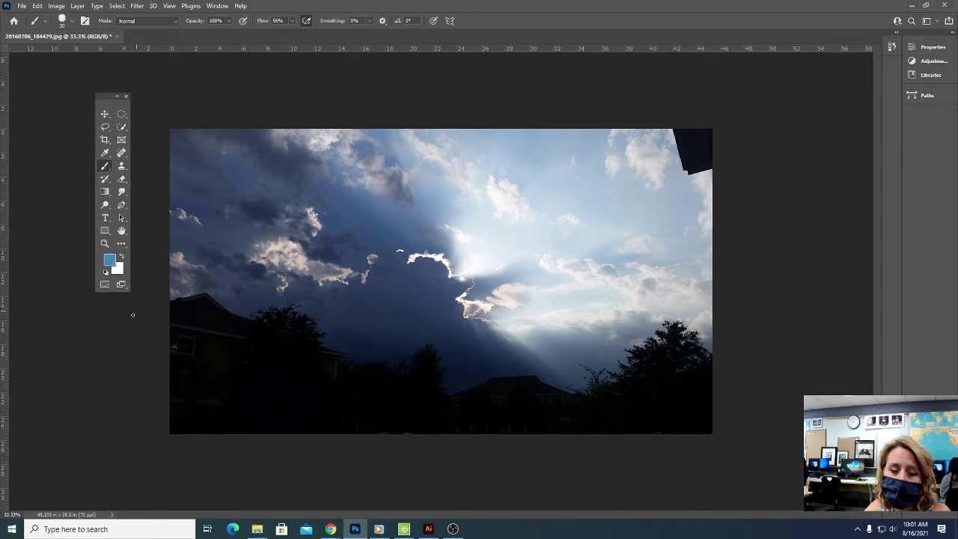
{"action": "left_click_drag", "start_coordinate": [68, 39], "coordinate": [356, 141]}
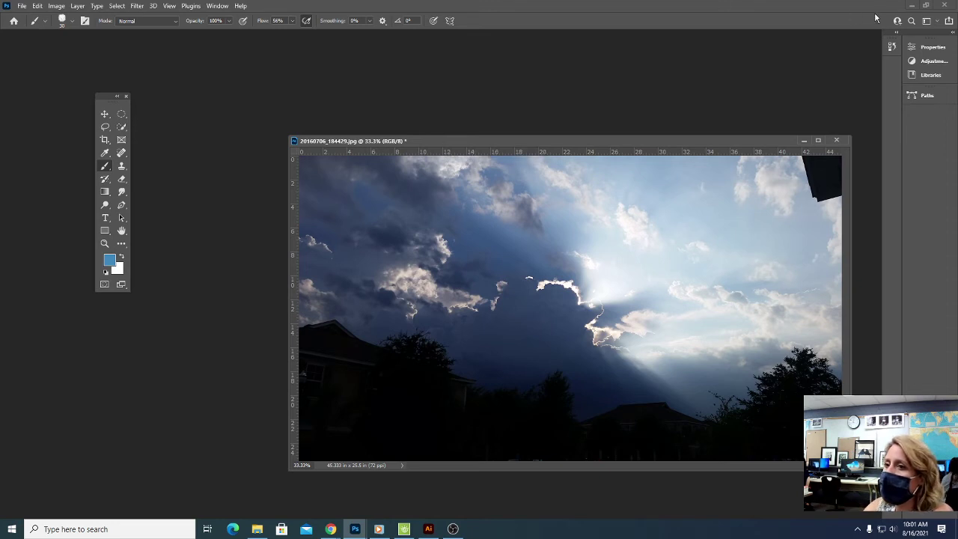
Reset the Essentials workspace, and move the floating photo window clear of the docked panels and enlarge it slightly.
{"action": "left_click", "coordinate": [936, 23]}
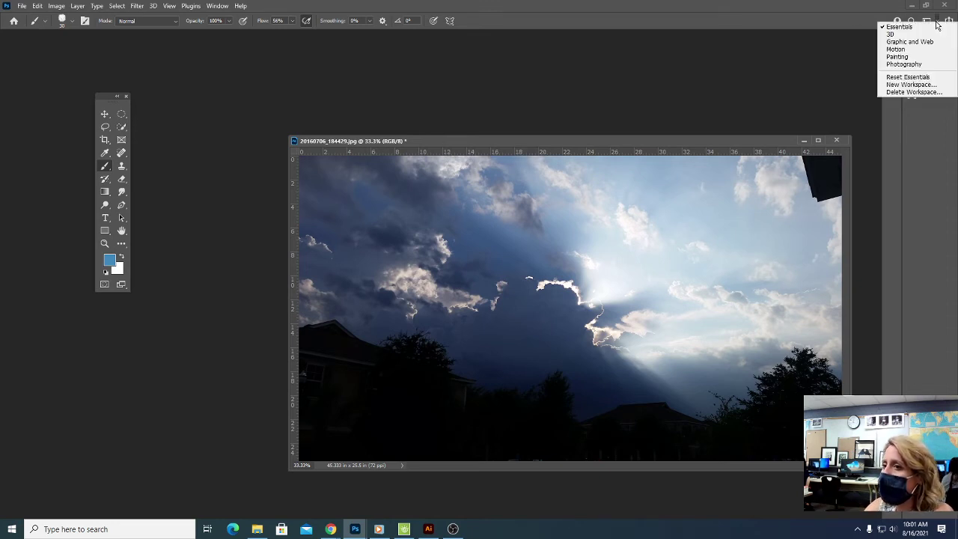
{"action": "left_click", "coordinate": [920, 78]}
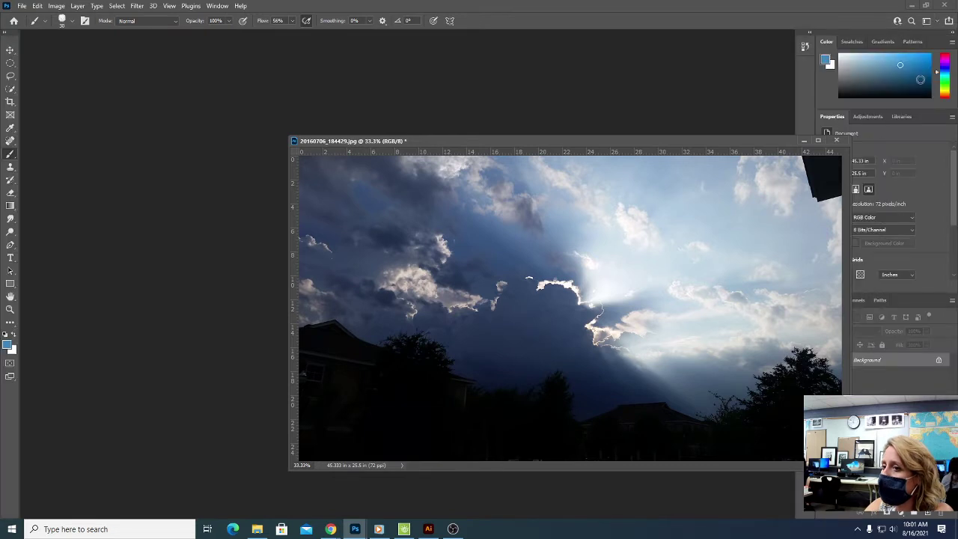
{"action": "left_click_drag", "start_coordinate": [746, 140], "coordinate": [505, 47]}
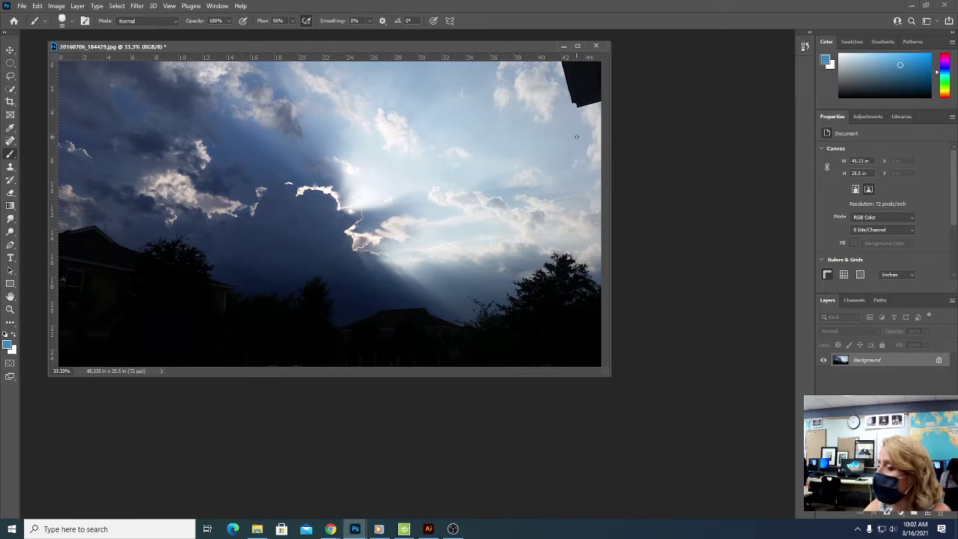
{"action": "left_click_drag", "start_coordinate": [604, 369], "coordinate": [645, 398]}
Float the Adjustments, Libraries, Swatches, Gradients and Patterns panels over and around the photo.
{"action": "left_click_drag", "start_coordinate": [875, 116], "coordinate": [557, 234]}
{"action": "left_click_drag", "start_coordinate": [857, 49], "coordinate": [234, 345]}
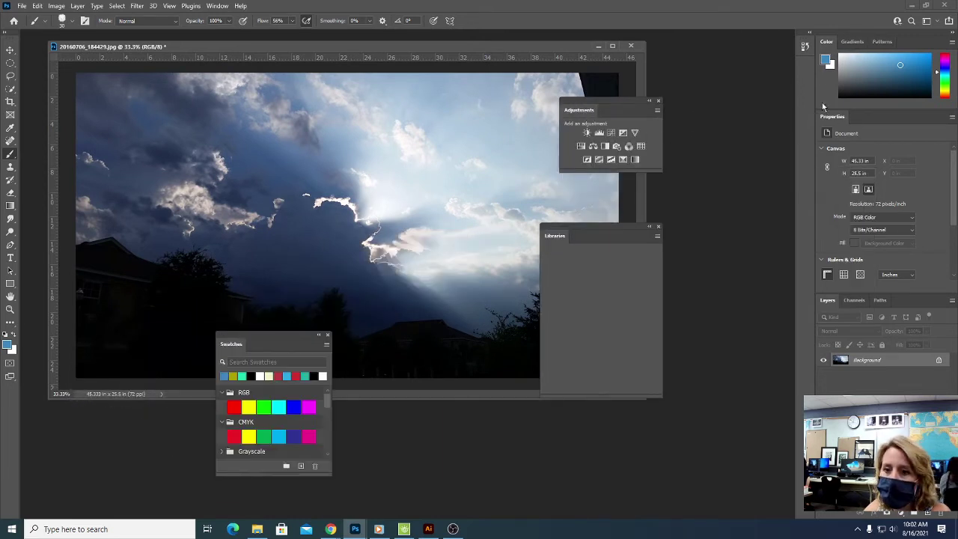
{"action": "left_click_drag", "start_coordinate": [853, 42], "coordinate": [392, 311]}
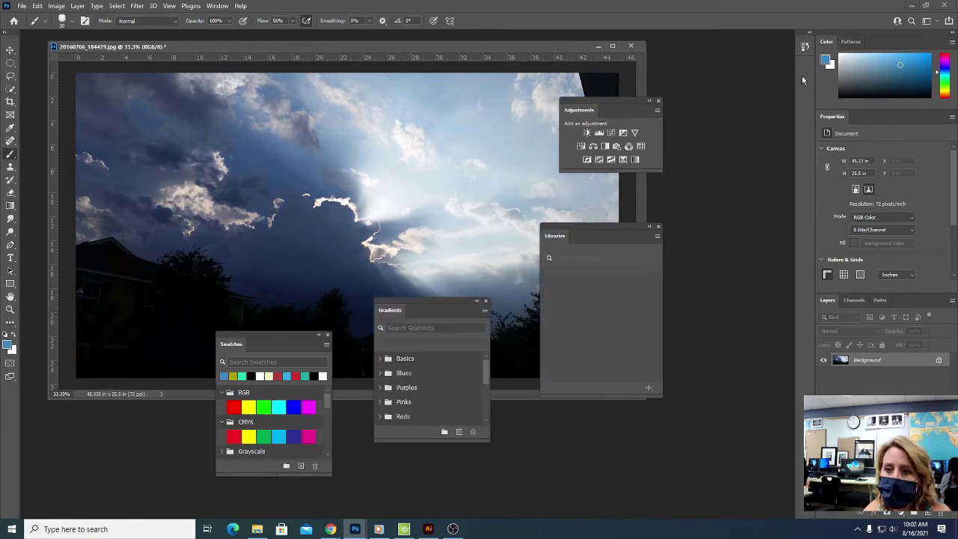
{"action": "left_click_drag", "start_coordinate": [851, 41], "coordinate": [458, 159]}
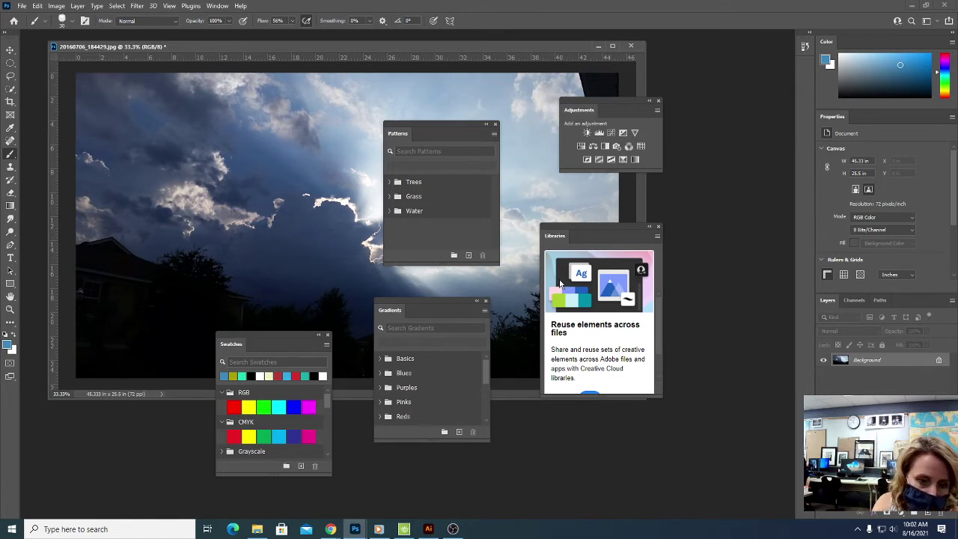
Hide all panels and show them again, and reset the Essentials workspace.
{"action": "key", "text": "Tab"}
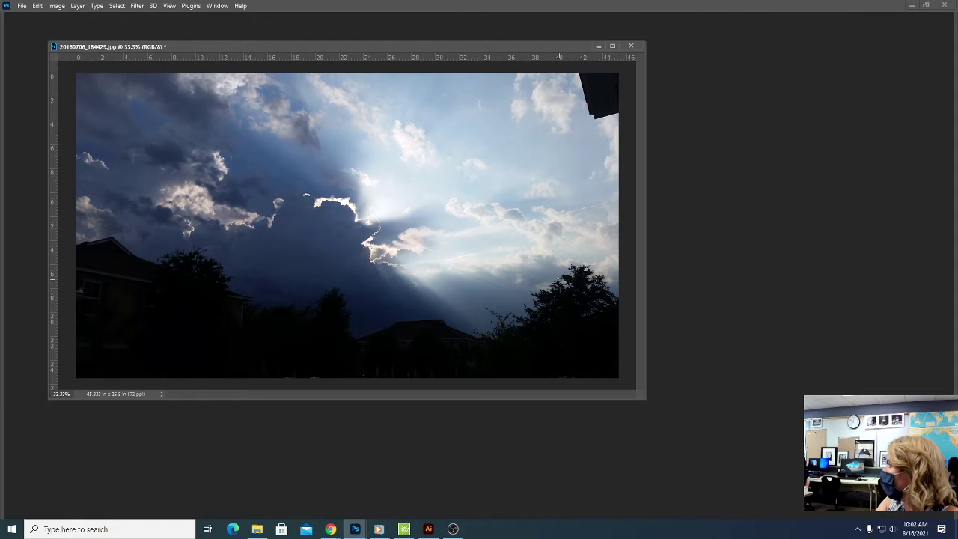
{"action": "key", "text": "Tab"}
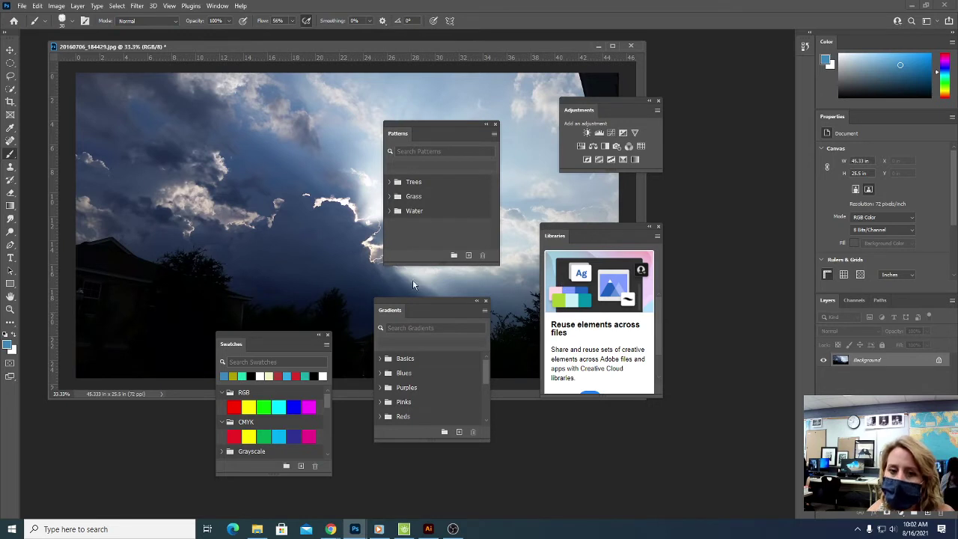
{"action": "left_click", "coordinate": [927, 21]}
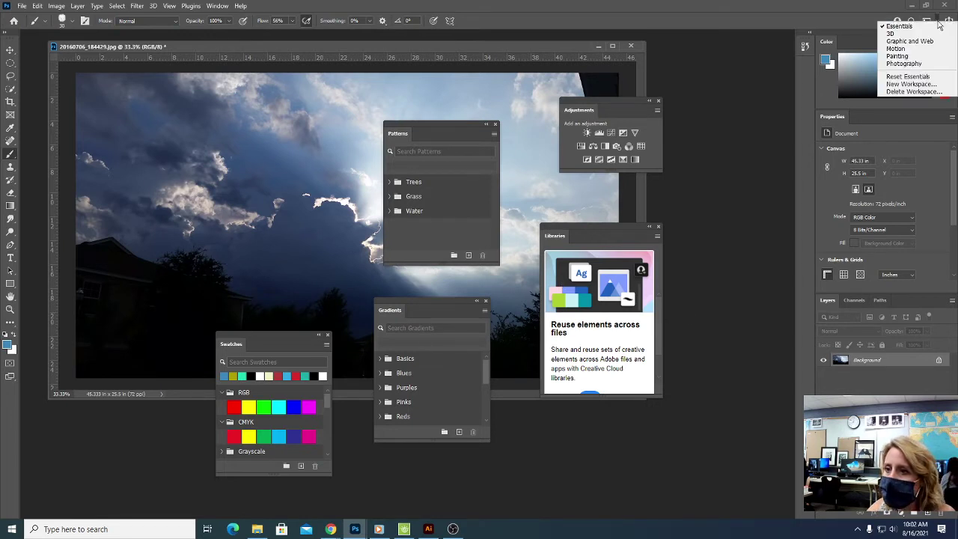
{"action": "left_click", "coordinate": [907, 76]}
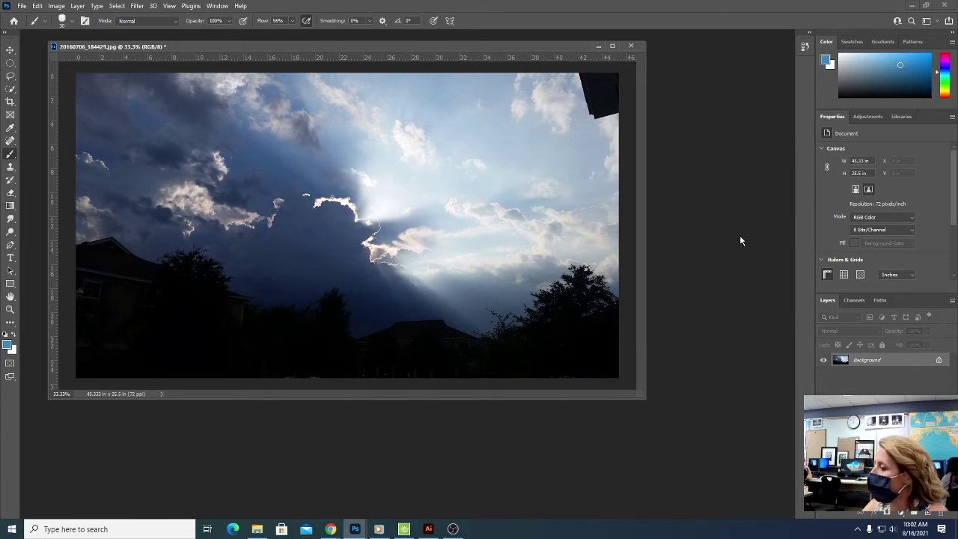
Close the photo 20160706_184429.jpg.
{"action": "left_click", "coordinate": [630, 45]}
{"action": "left_click", "coordinate": [405, 187]}
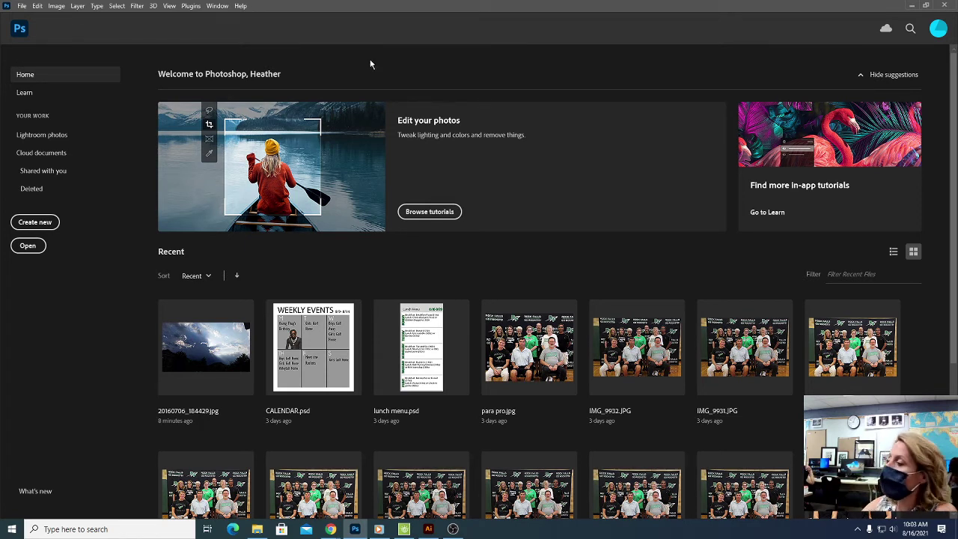
Start opening a file and browse from This PC to the Courses (R:) network drive.
{"action": "left_click", "coordinate": [22, 6]}
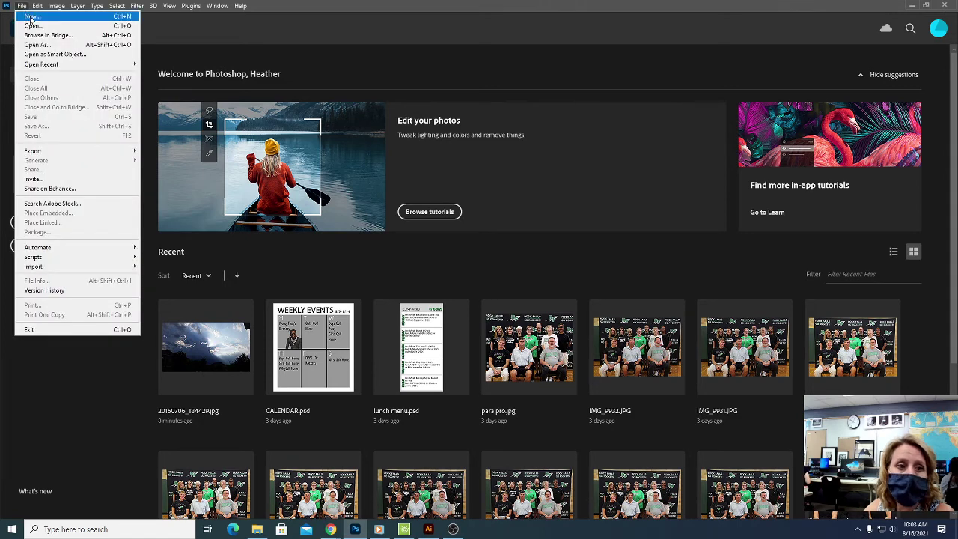
{"action": "left_click", "coordinate": [32, 26]}
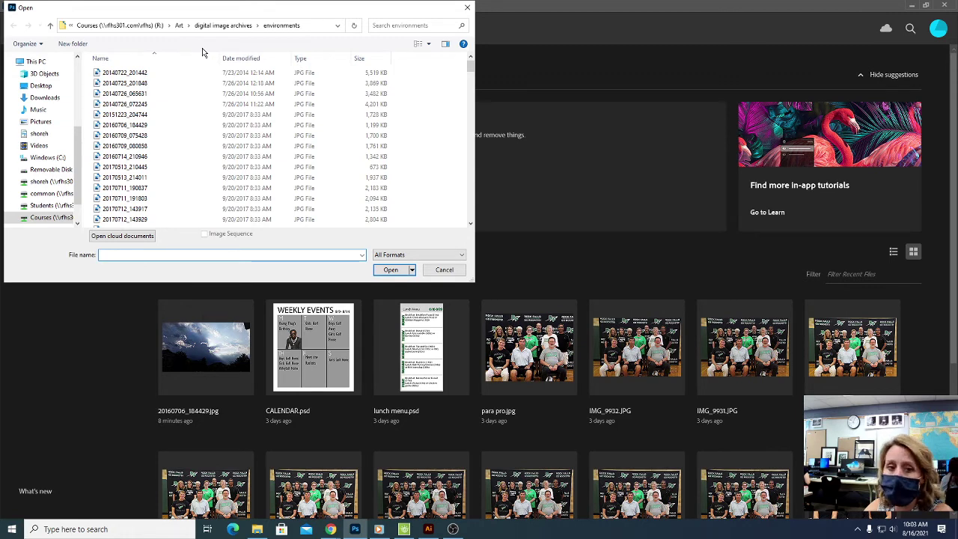
{"action": "scroll", "coordinate": [75, 150], "scroll_direction": "down", "scroll_amount": 1}
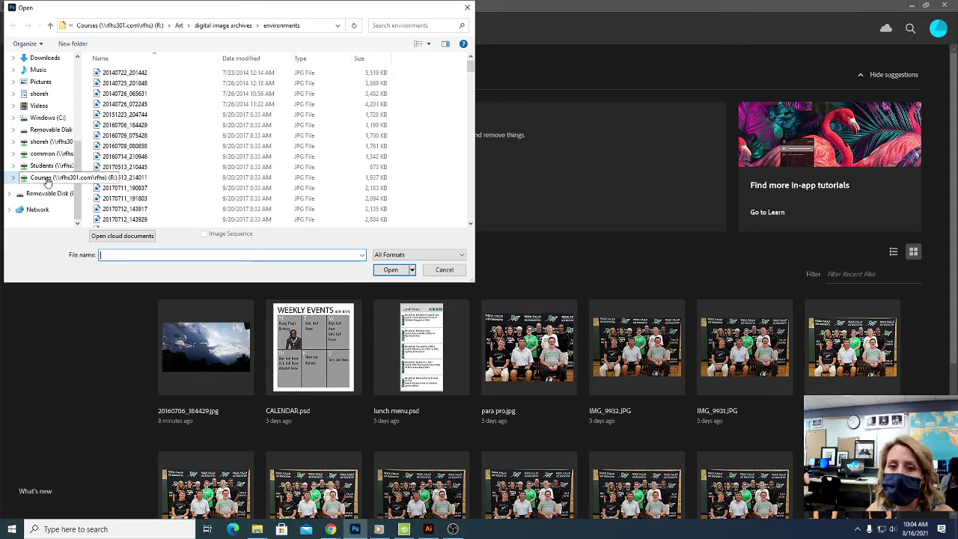
{"action": "left_click", "coordinate": [88, 26]}
{"action": "left_click", "coordinate": [79, 25]}
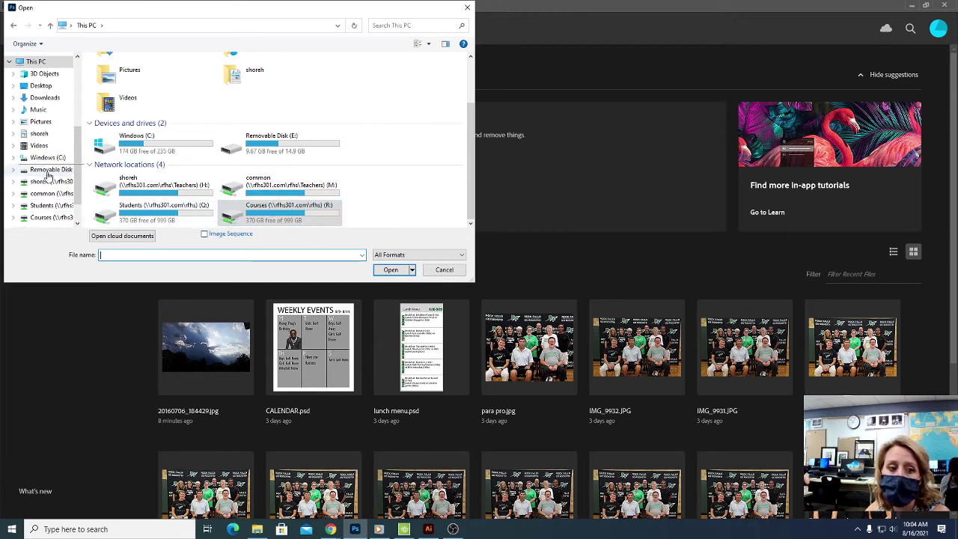
{"action": "left_click", "coordinate": [256, 215]}
{"action": "double_click", "coordinate": [256, 215]}
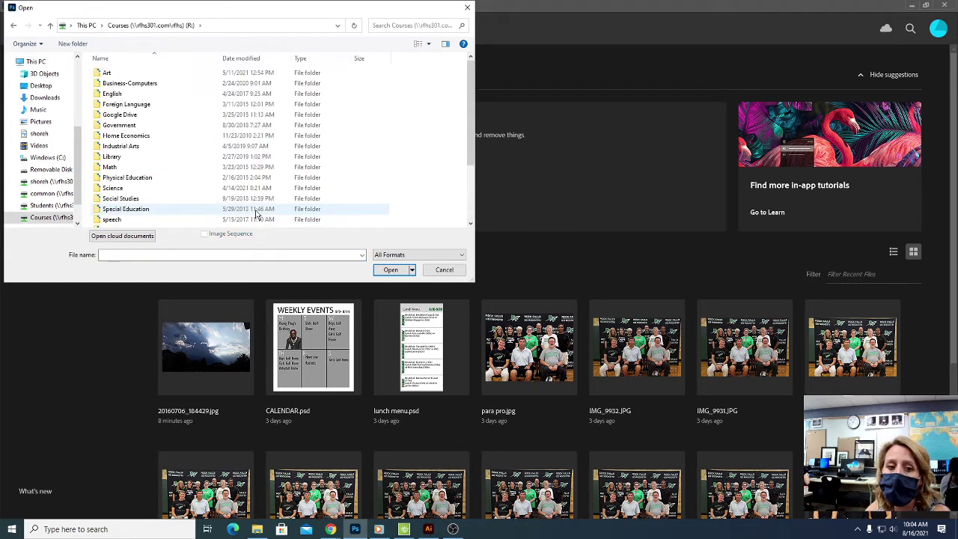
Open 01A_Start from the Lesson01 folder under Art > computer graphics lessons > Photoshop lessons.
{"action": "double_click", "coordinate": [114, 74]}
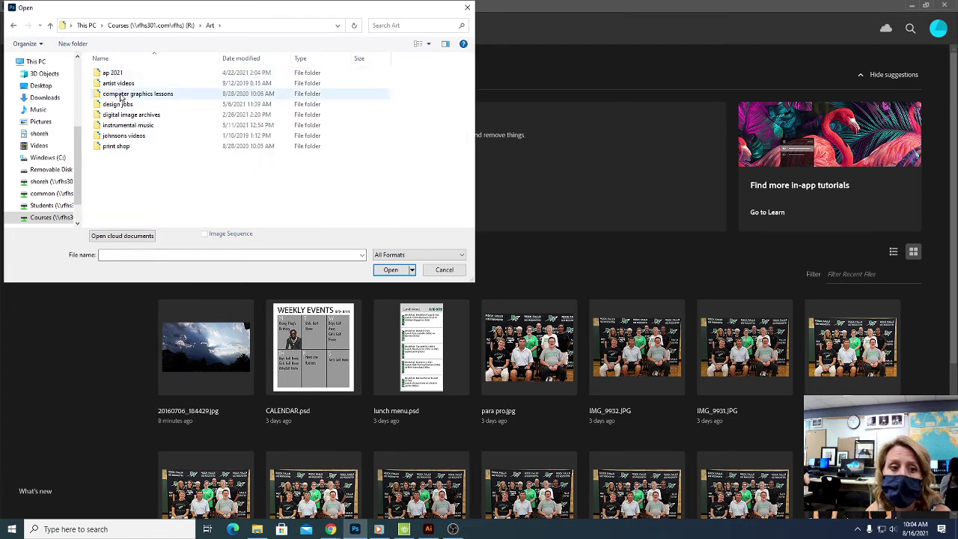
{"action": "double_click", "coordinate": [121, 95]}
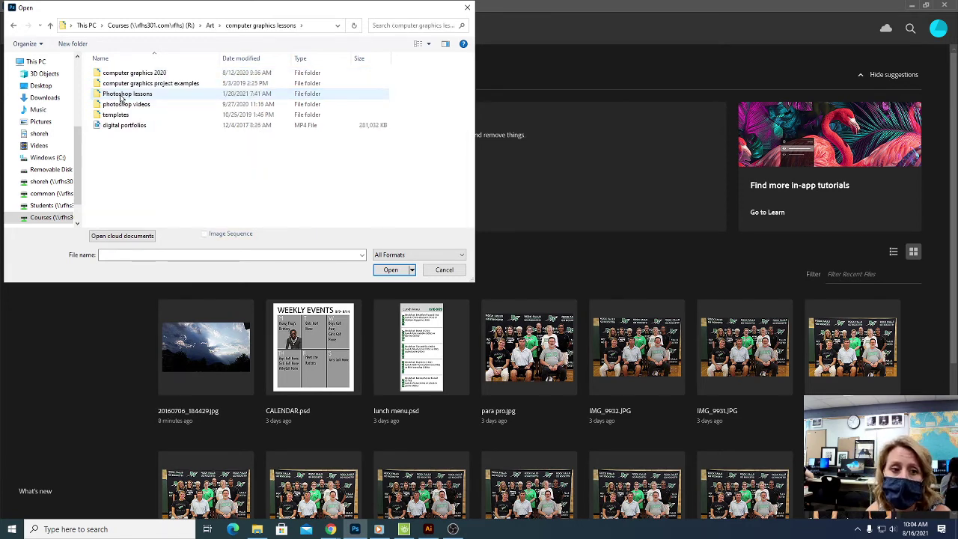
{"action": "double_click", "coordinate": [121, 95]}
{"action": "double_click", "coordinate": [118, 116]}
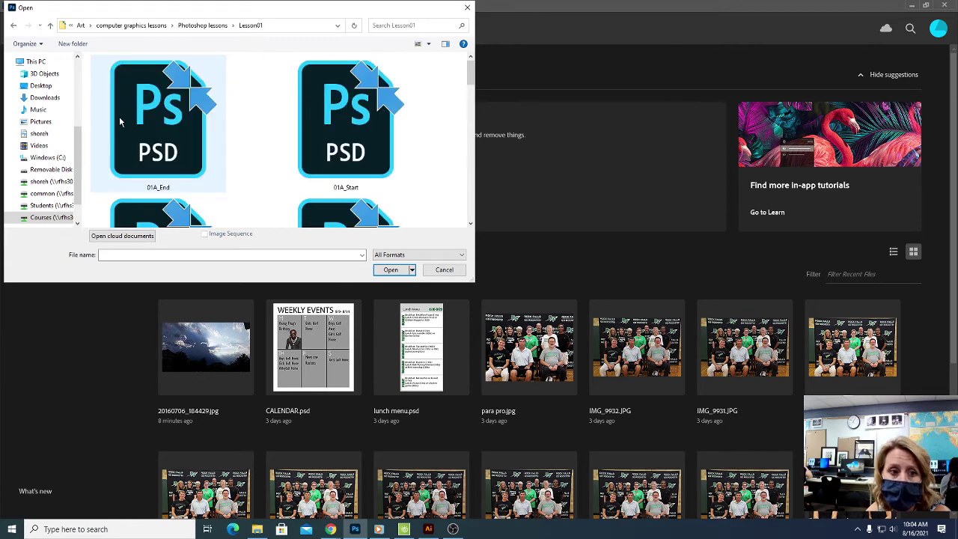
{"action": "left_click", "coordinate": [317, 129]}
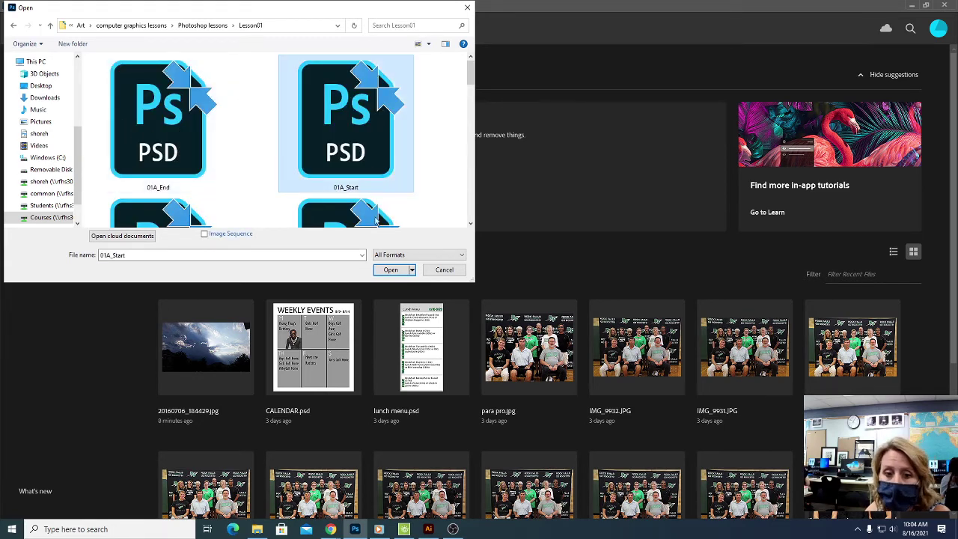
{"action": "left_click", "coordinate": [397, 272]}
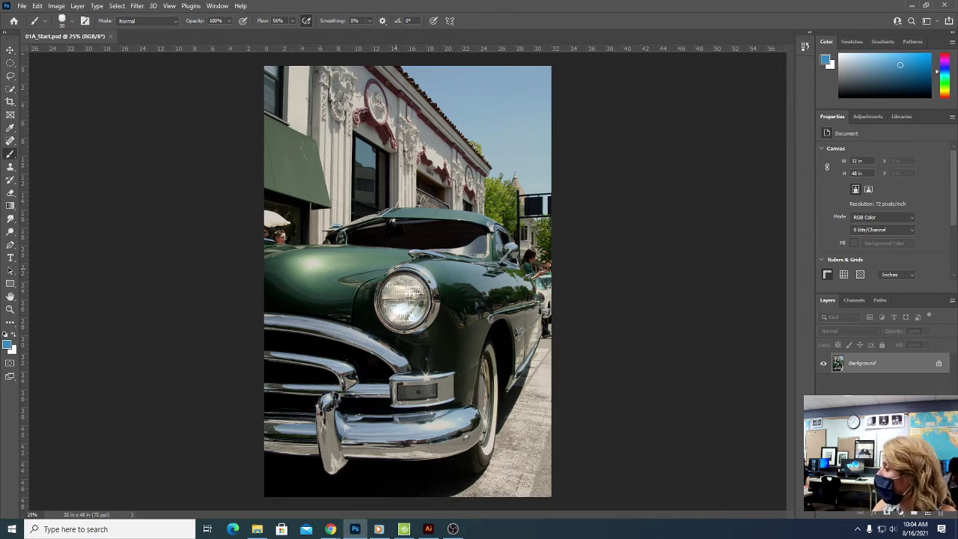
Save a copy of the car image as a cloud document named "name example" in the Photoshop Lessons folder.
{"action": "left_click", "coordinate": [22, 5]}
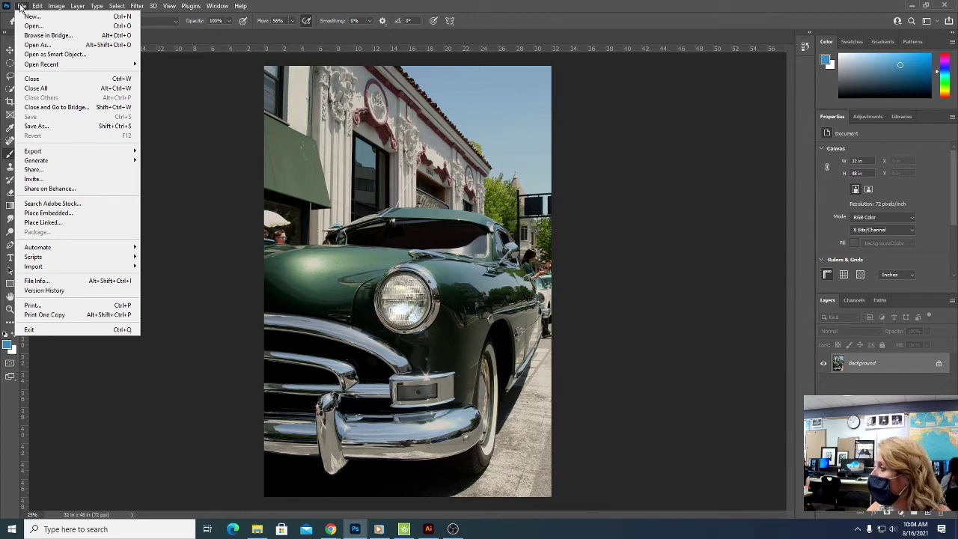
{"action": "left_click", "coordinate": [37, 125]}
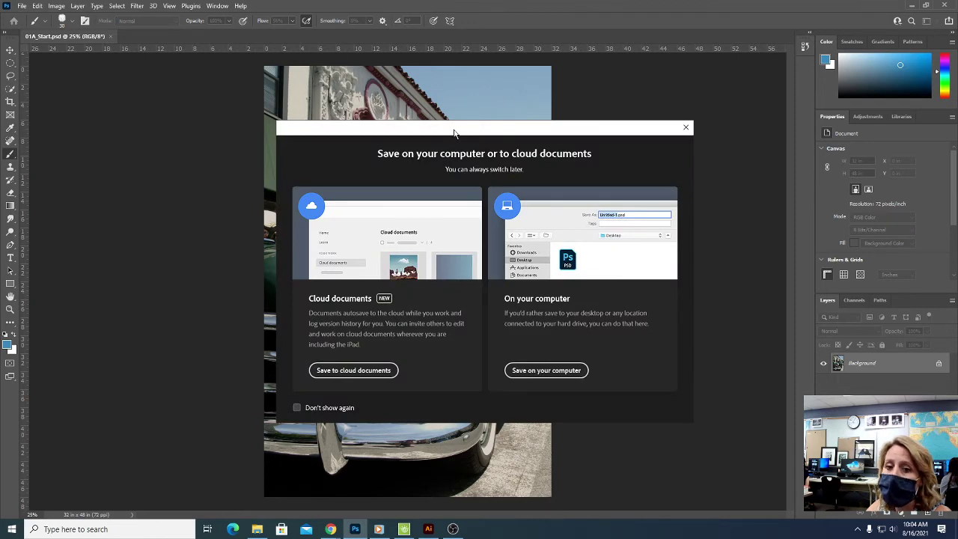
{"action": "left_click_drag", "start_coordinate": [454, 133], "coordinate": [411, 82]}
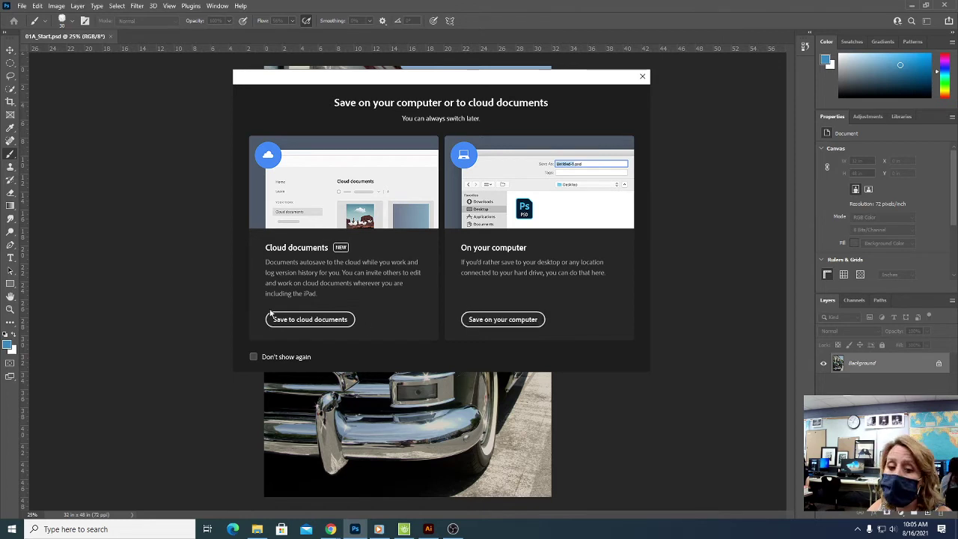
{"action": "left_click", "coordinate": [311, 320]}
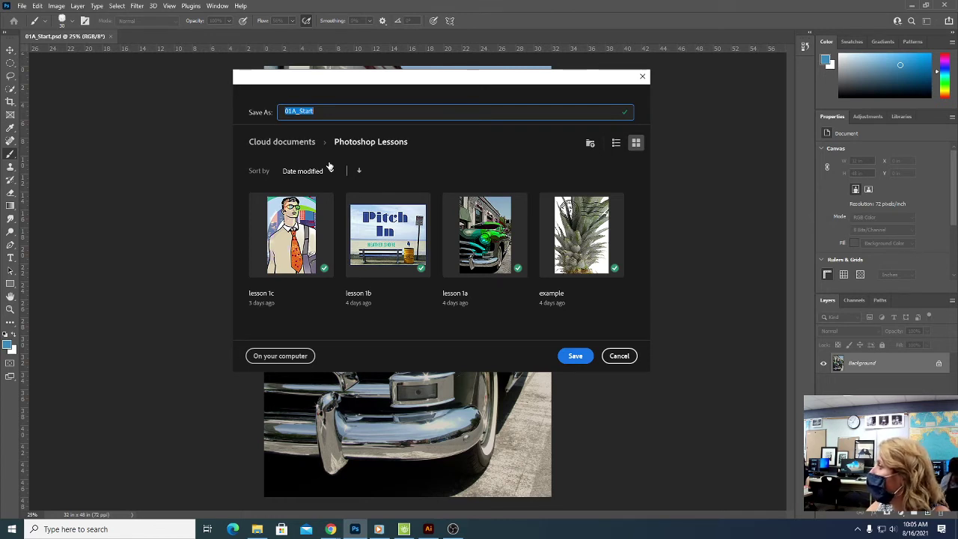
{"action": "left_click", "coordinate": [288, 143]}
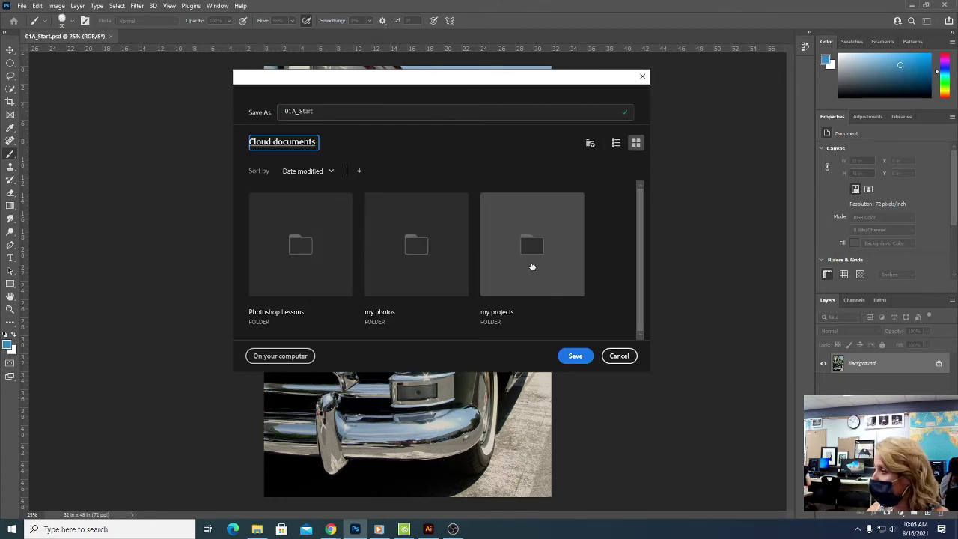
{"action": "double_click", "coordinate": [315, 255]}
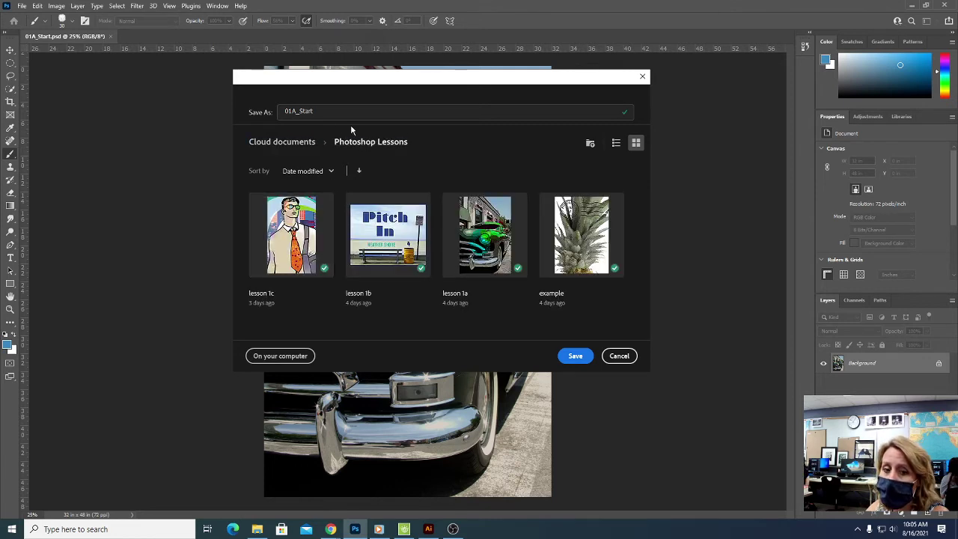
{"action": "double_click", "coordinate": [328, 112]}
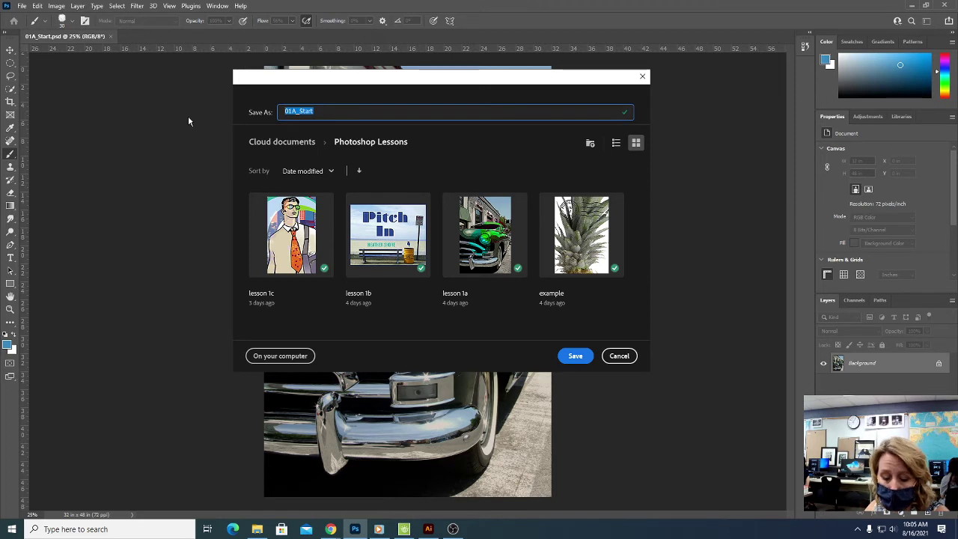
{"action": "type", "text": "na"}
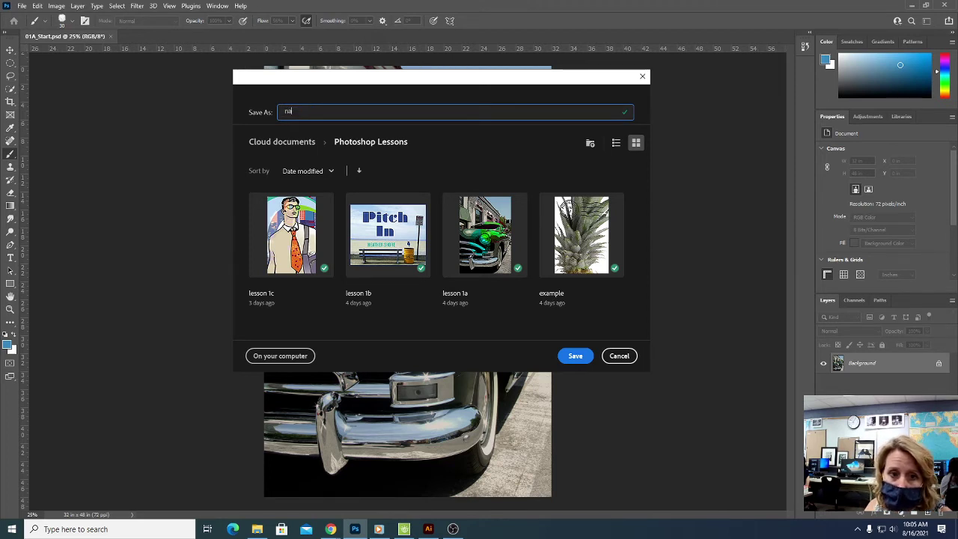
{"action": "type", "text": "me example"}
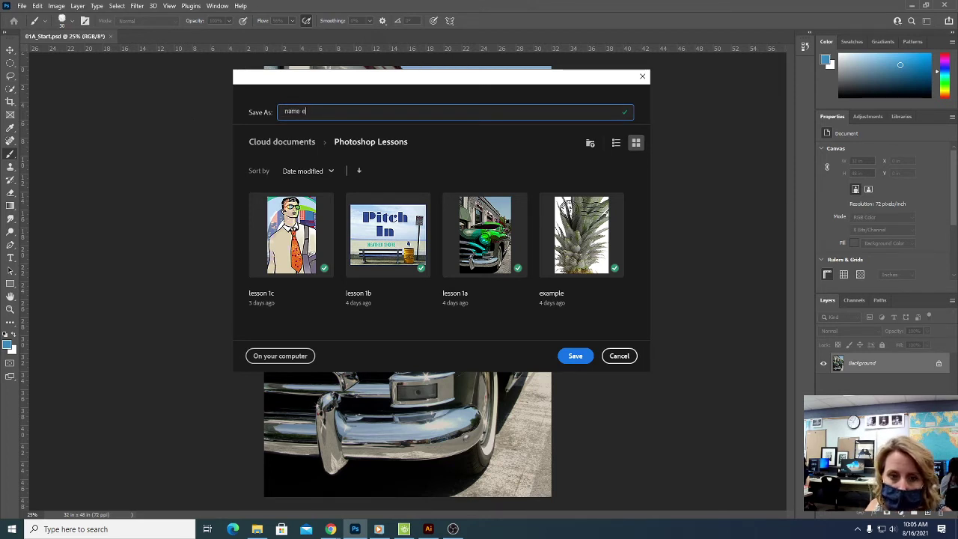
{"action": "left_click", "coordinate": [582, 358]}
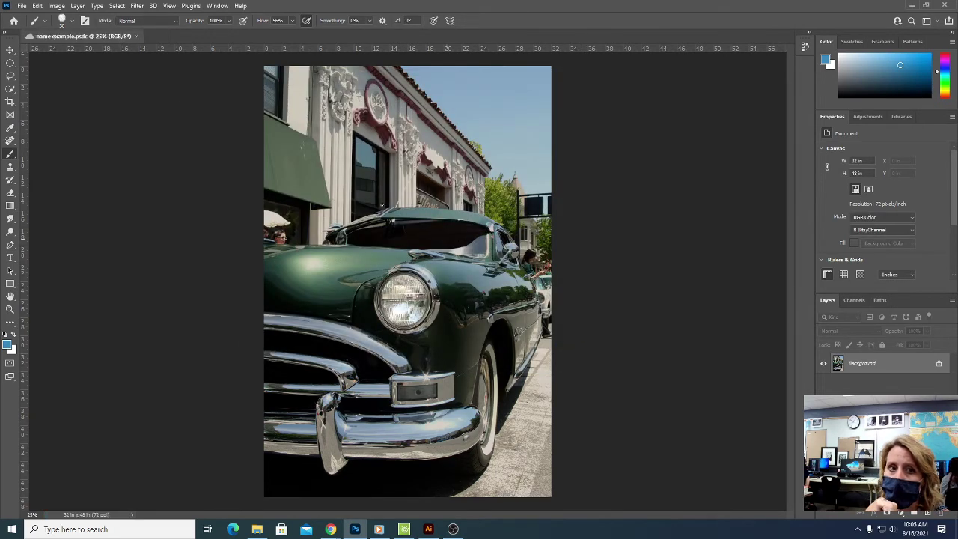
Close the name example document and reopen it from the Photoshop Lessons folder in the cloud documents.
{"action": "left_click", "coordinate": [136, 36]}
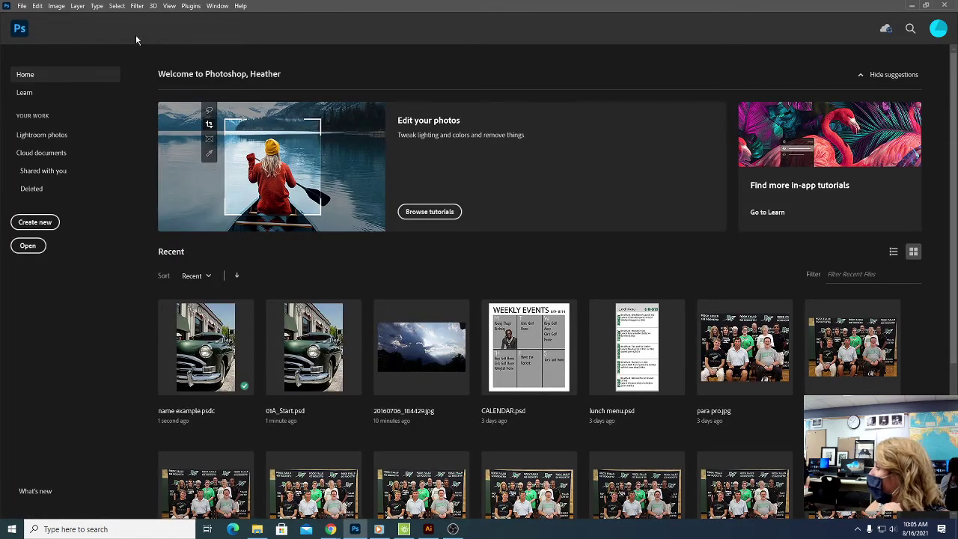
{"action": "left_click", "coordinate": [22, 6]}
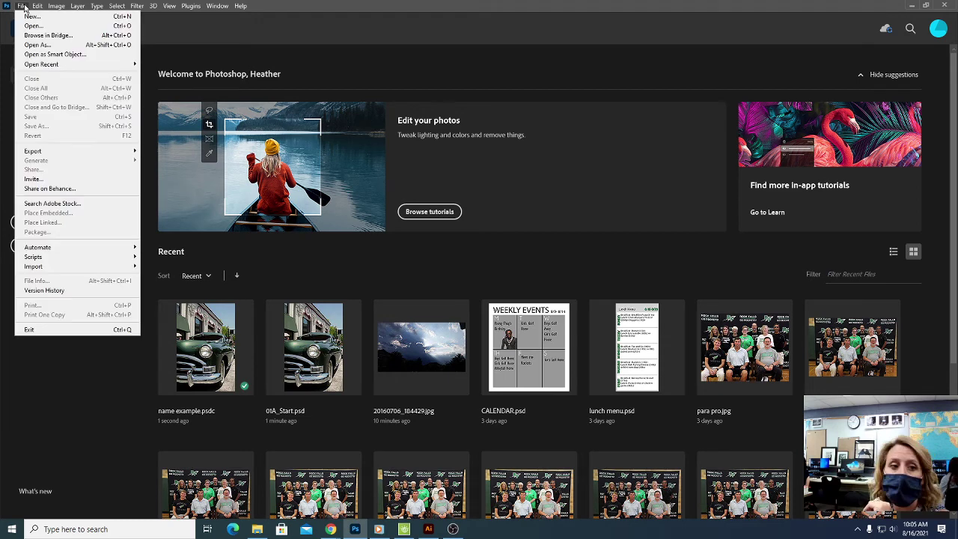
{"action": "left_click", "coordinate": [32, 28]}
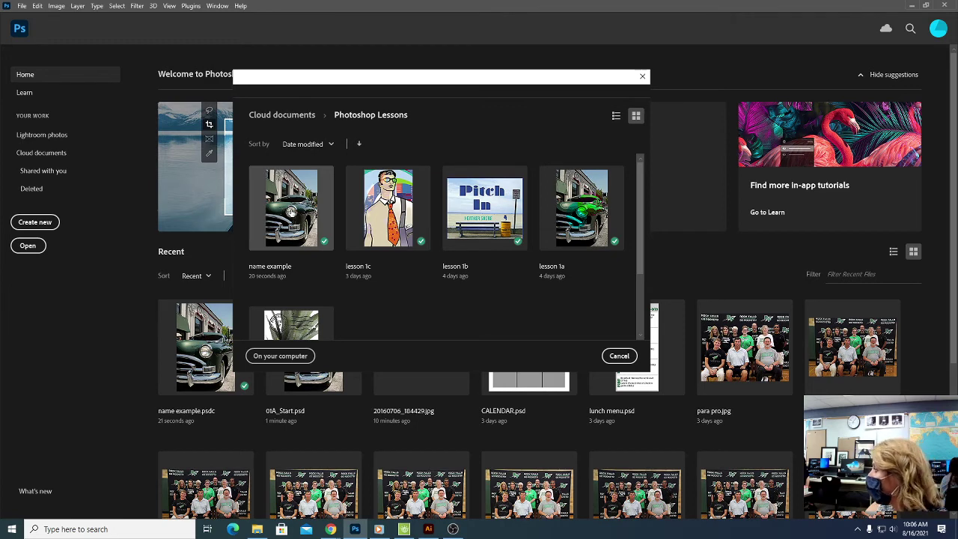
{"action": "left_click", "coordinate": [292, 213]}
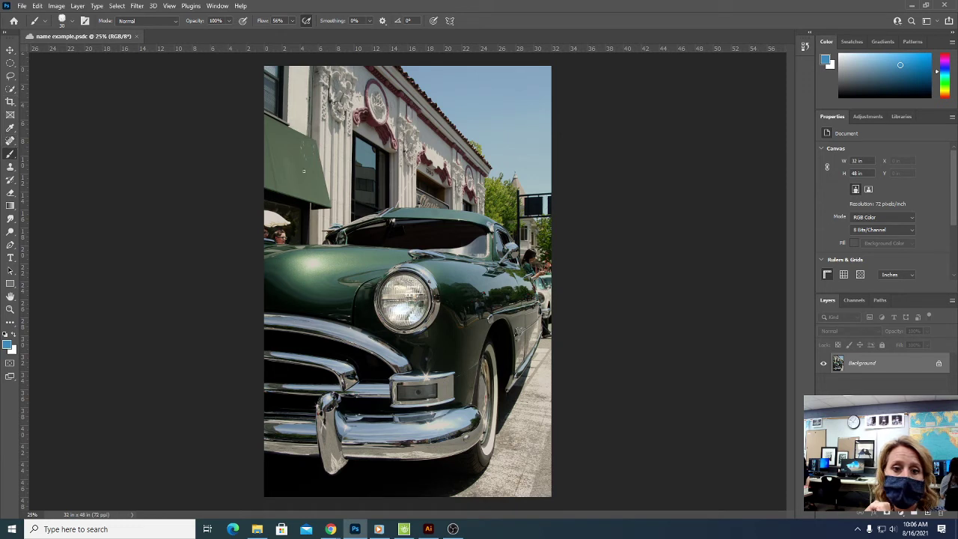
Scribble a blue brush stroke over the building and car, and close the document with the changes saved.
{"action": "mouse_move", "coordinate": [380, 138]}
{"action": "left_mouse_down"}
{"action": "mouse_move", "coordinate": [479, 127]}
{"action": "mouse_move", "coordinate": [482, 253]}
{"action": "mouse_move", "coordinate": [443, 349]}
{"action": "mouse_move", "coordinate": [370, 351]}
{"action": "mouse_move", "coordinate": [449, 329]}
{"action": "mouse_move", "coordinate": [351, 374]}
{"action": "mouse_move", "coordinate": [440, 340]}
{"action": "left_mouse_up"}
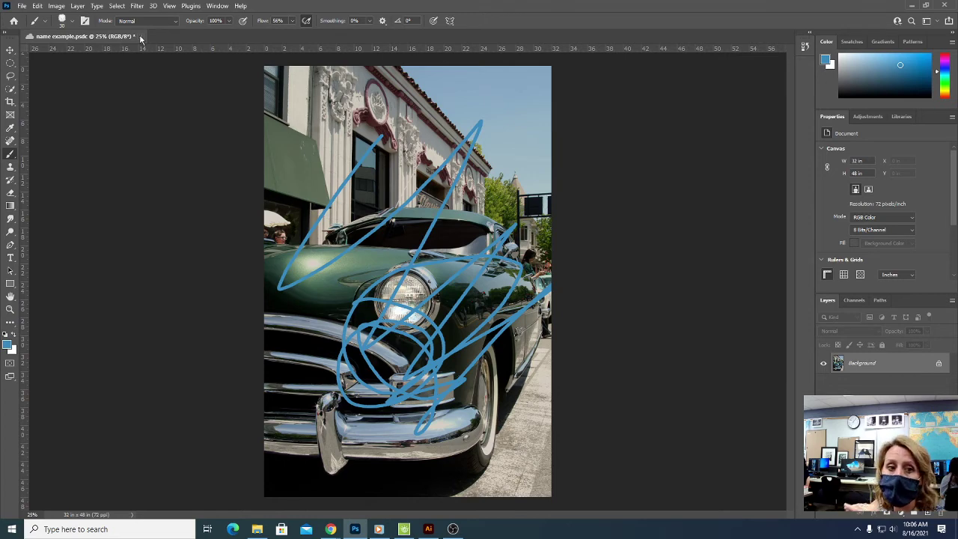
{"action": "left_click", "coordinate": [139, 37]}
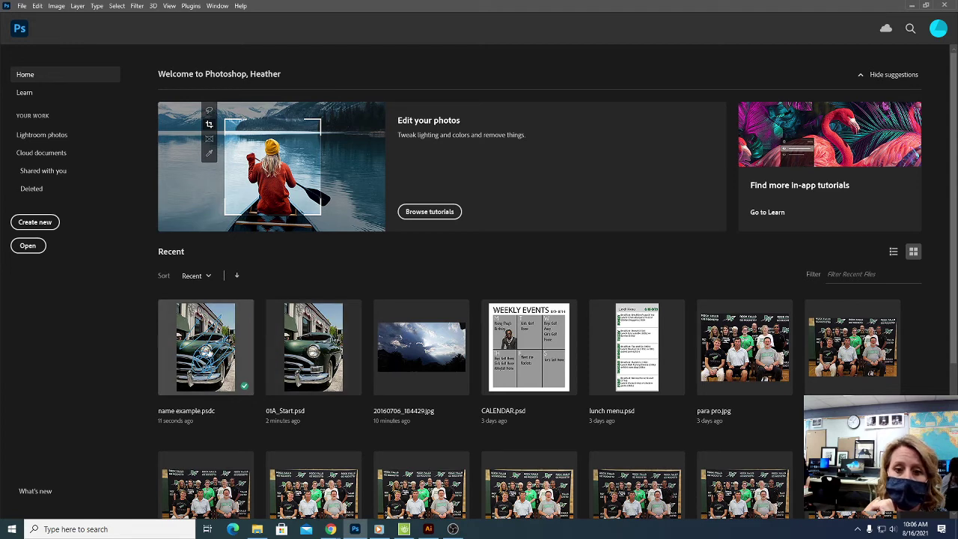
Reopen name example.psdc from the recent files to check the saved scribble, and close it again.
{"action": "left_click", "coordinate": [209, 350]}
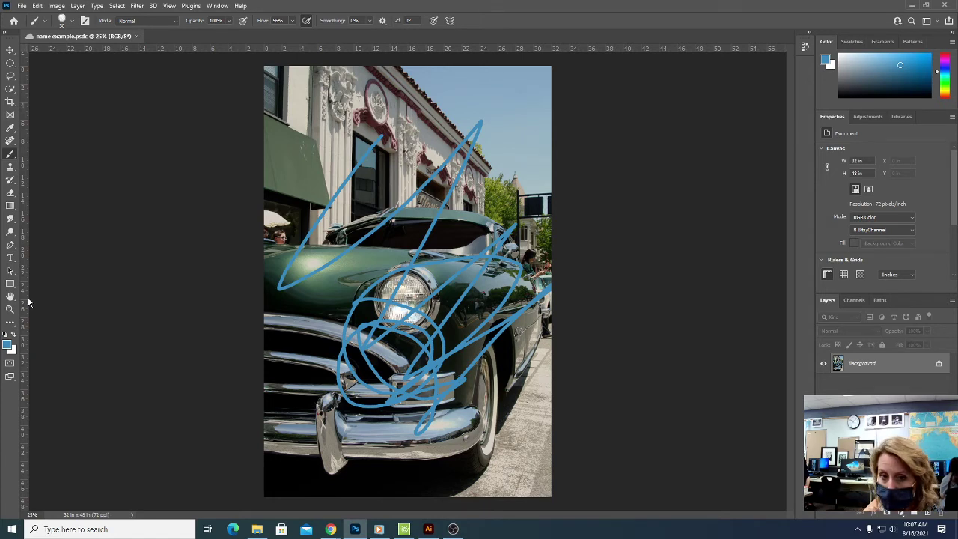
{"action": "left_click", "coordinate": [136, 35]}
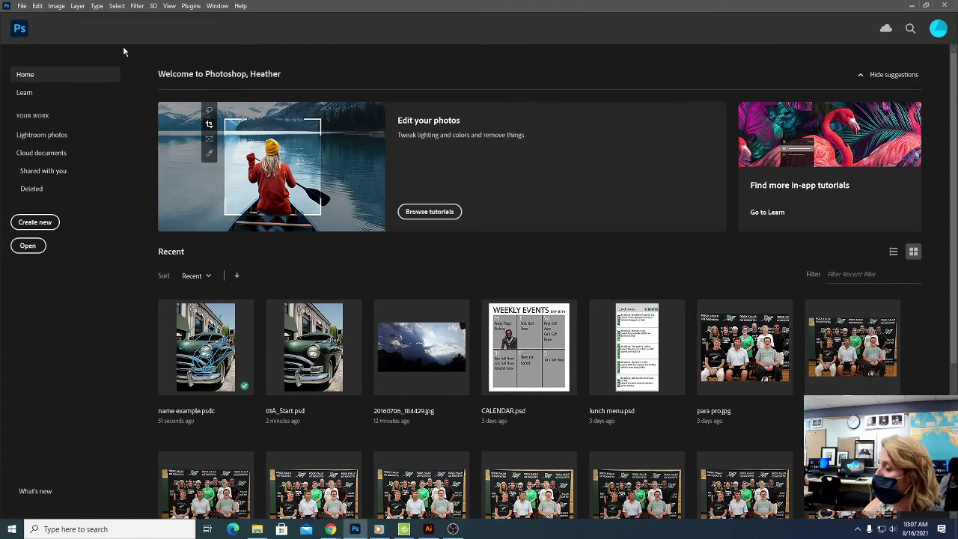
Start opening a file from the computer and browse to the Courses (R:) folder Art > digital image archives > food.
{"action": "left_click", "coordinate": [21, 6]}
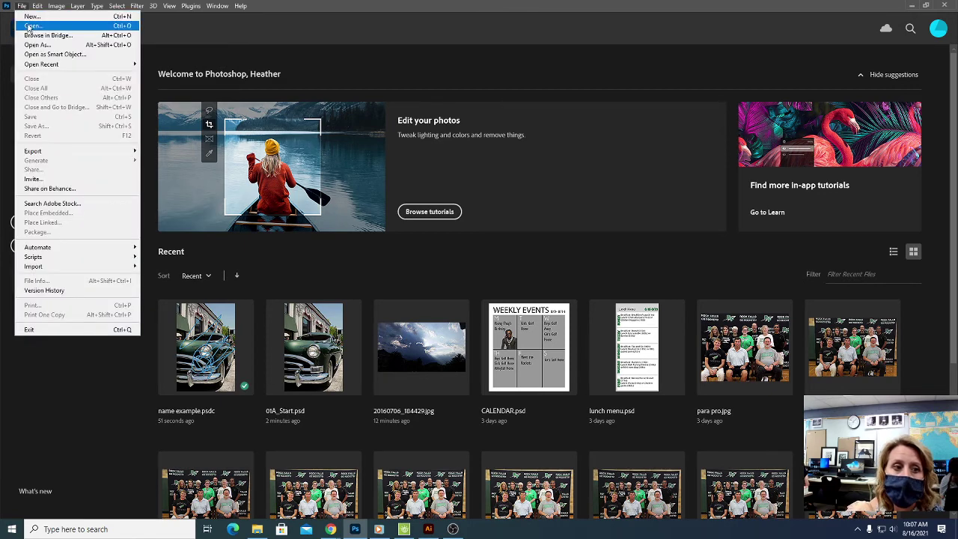
{"action": "left_click", "coordinate": [29, 26]}
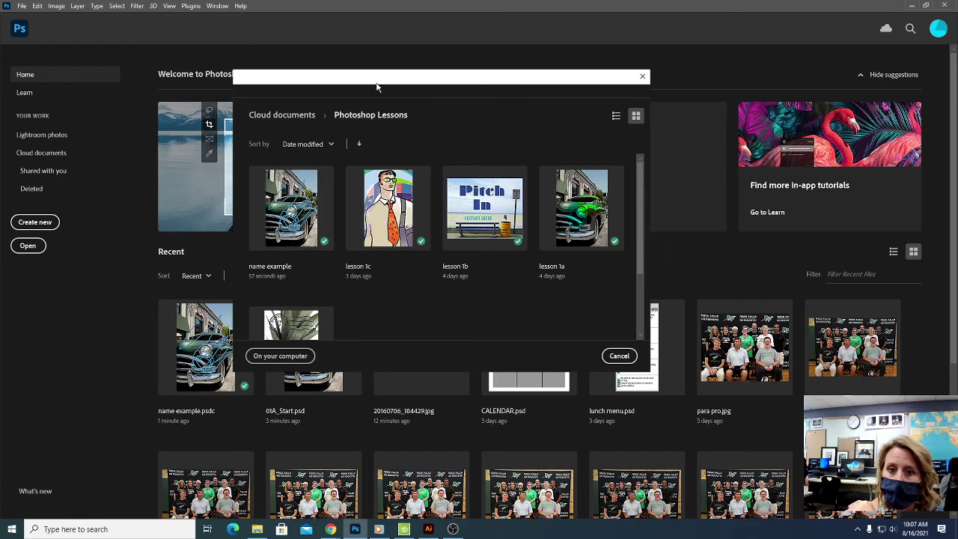
{"action": "left_click_drag", "start_coordinate": [376, 87], "coordinate": [503, 49]}
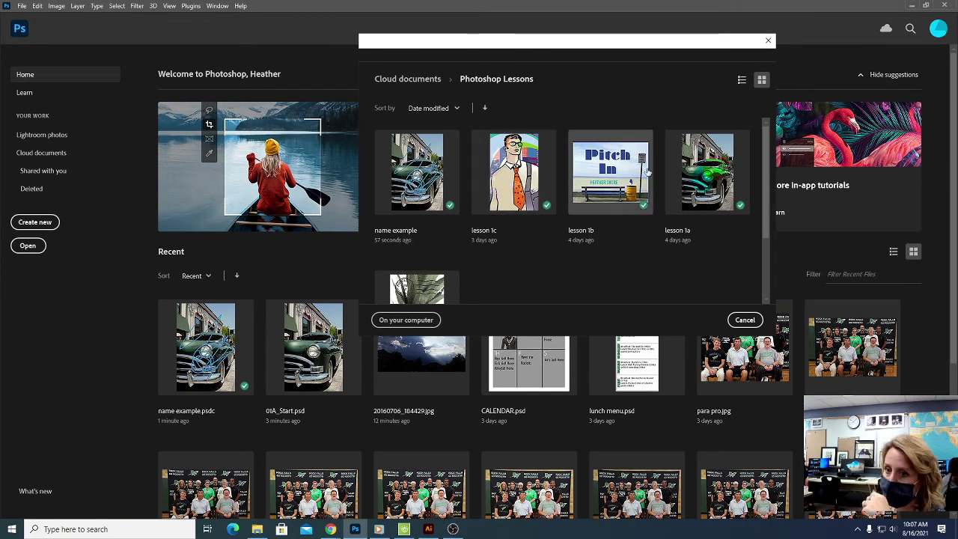
{"action": "left_click", "coordinate": [406, 319]}
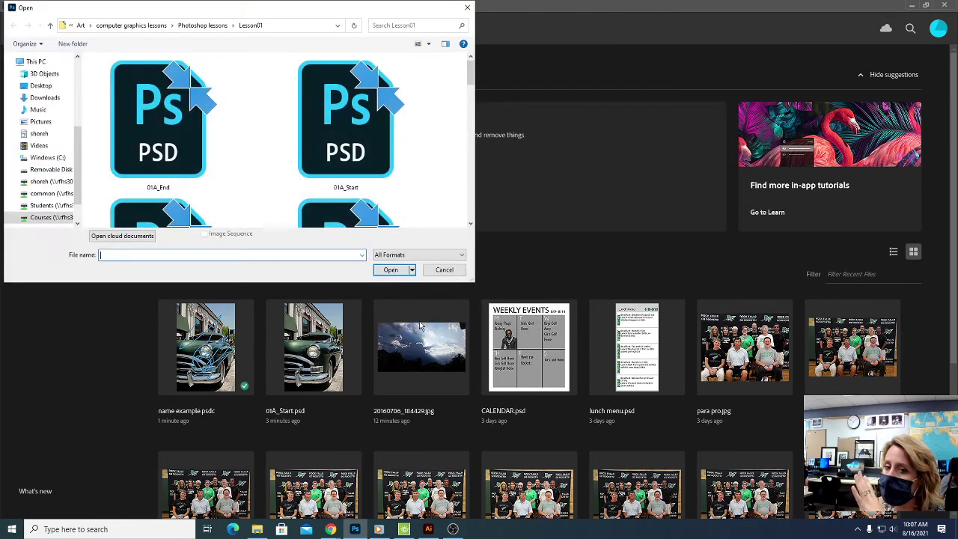
{"action": "left_click", "coordinate": [51, 217]}
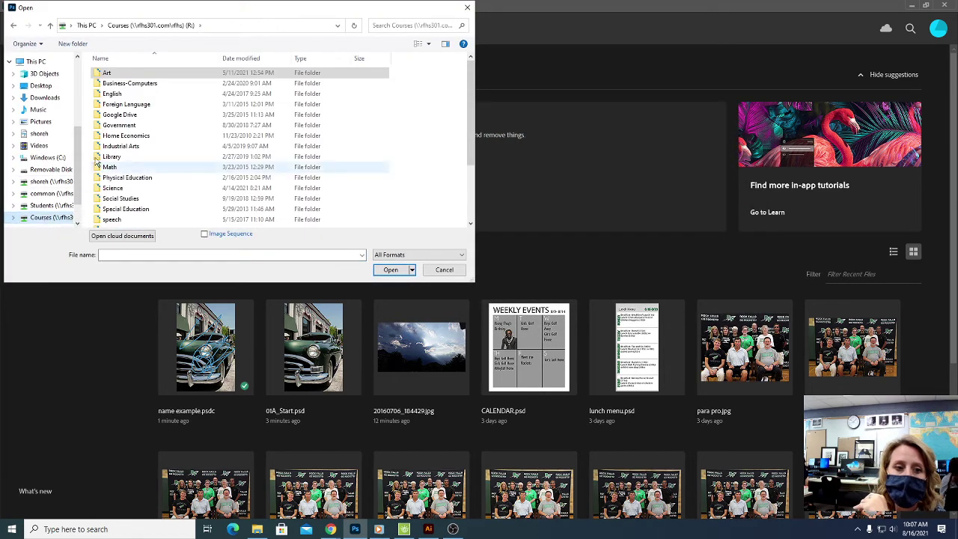
{"action": "double_click", "coordinate": [116, 74]}
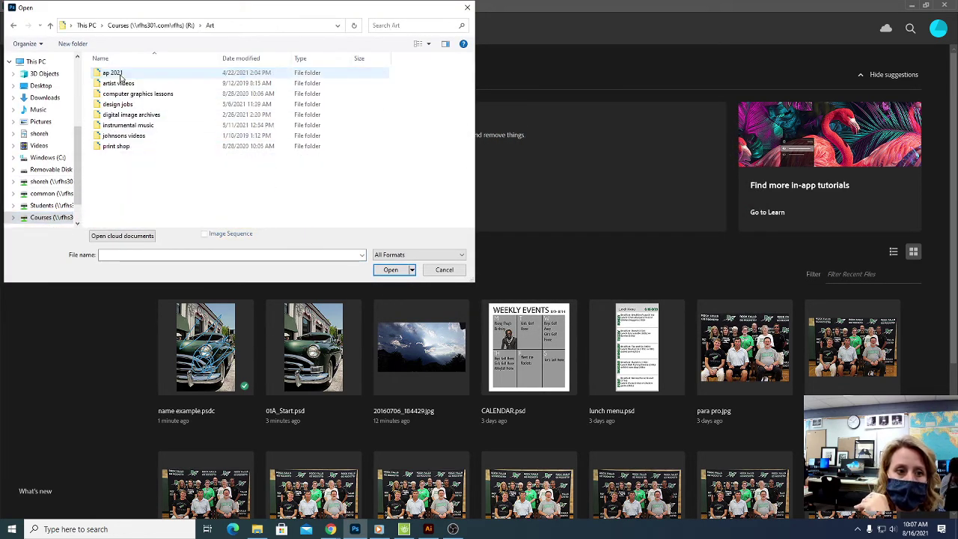
{"action": "double_click", "coordinate": [138, 114]}
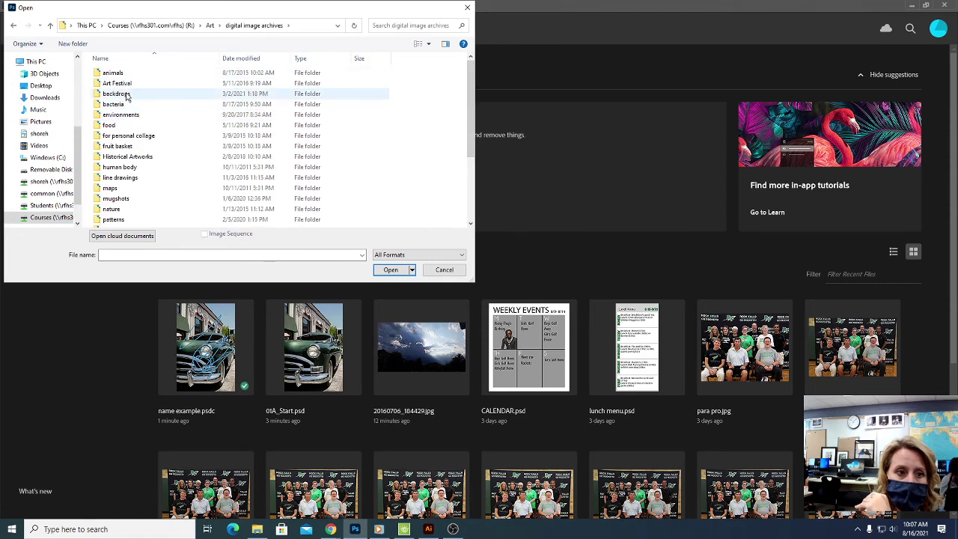
{"action": "double_click", "coordinate": [125, 127]}
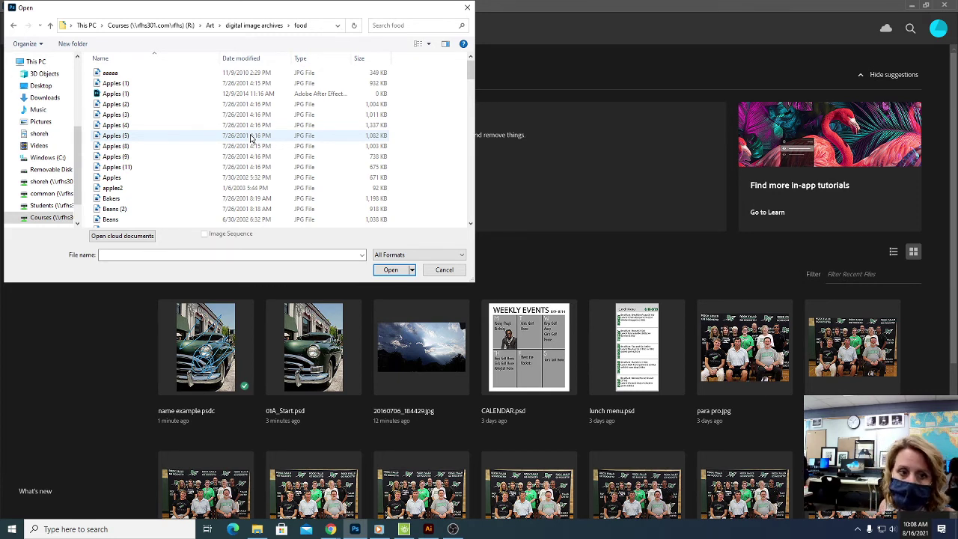
Look through the images in the food folder, displaying them as large icons.
{"action": "scroll", "coordinate": [167, 159], "scroll_direction": "down", "scroll_amount": 10}
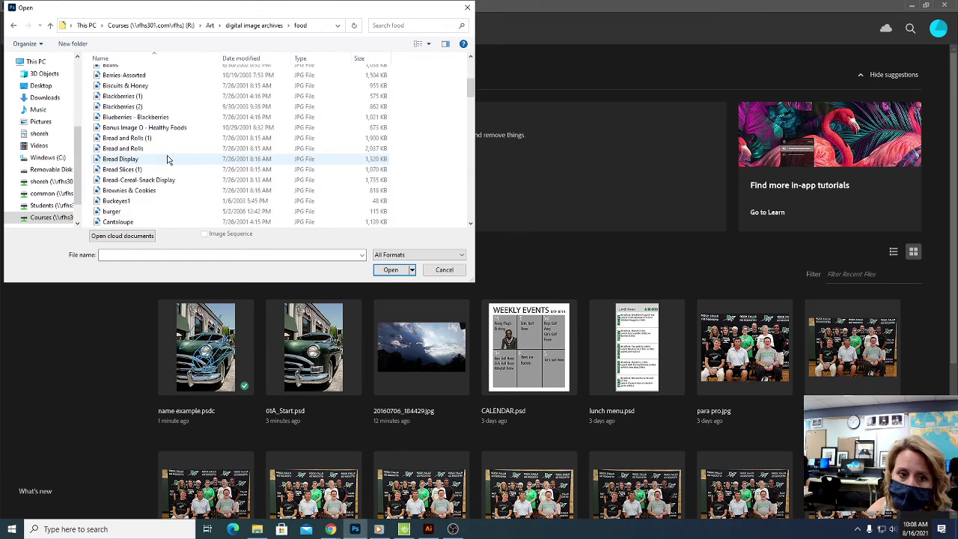
{"action": "scroll", "coordinate": [168, 158], "scroll_direction": "down", "scroll_amount": 5}
{"action": "scroll", "coordinate": [168, 159], "scroll_direction": "up", "scroll_amount": 8}
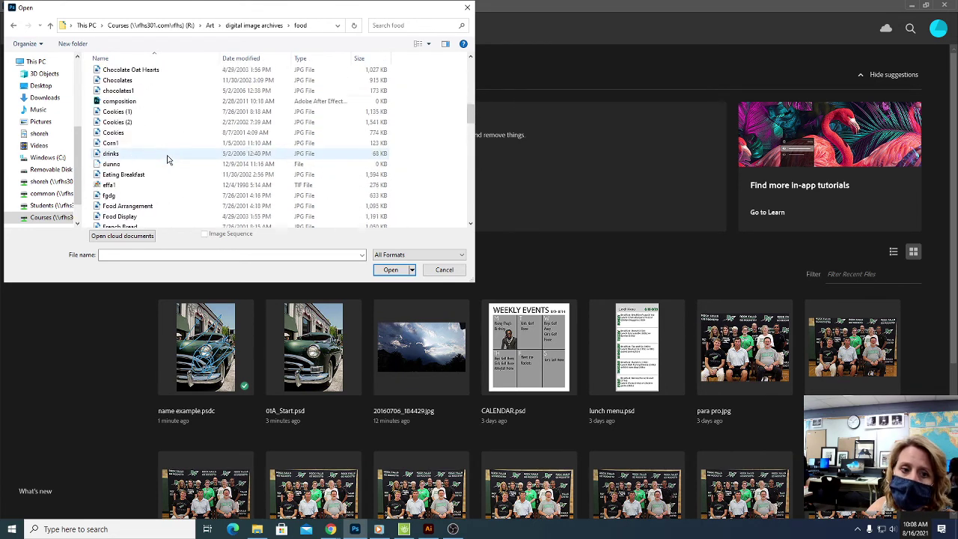
{"action": "scroll", "coordinate": [168, 159], "scroll_direction": "up", "scroll_amount": 8}
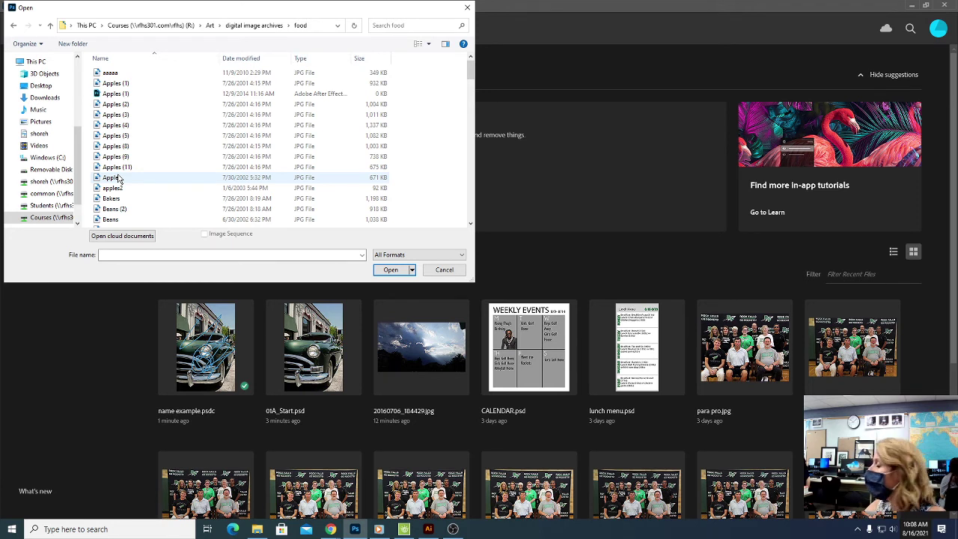
{"action": "left_click", "coordinate": [430, 48]}
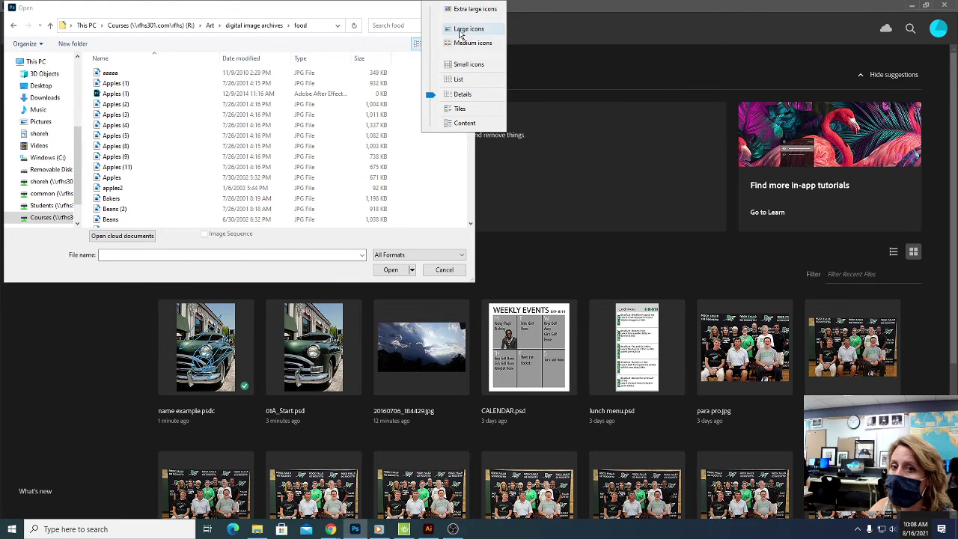
{"action": "left_click", "coordinate": [460, 30]}
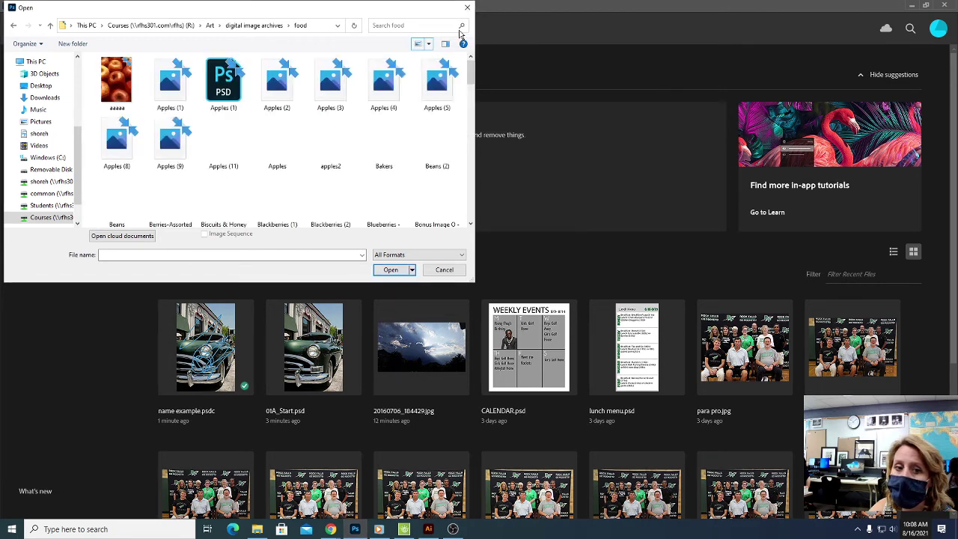
{"action": "left_click_drag", "start_coordinate": [469, 69], "coordinate": [469, 94]}
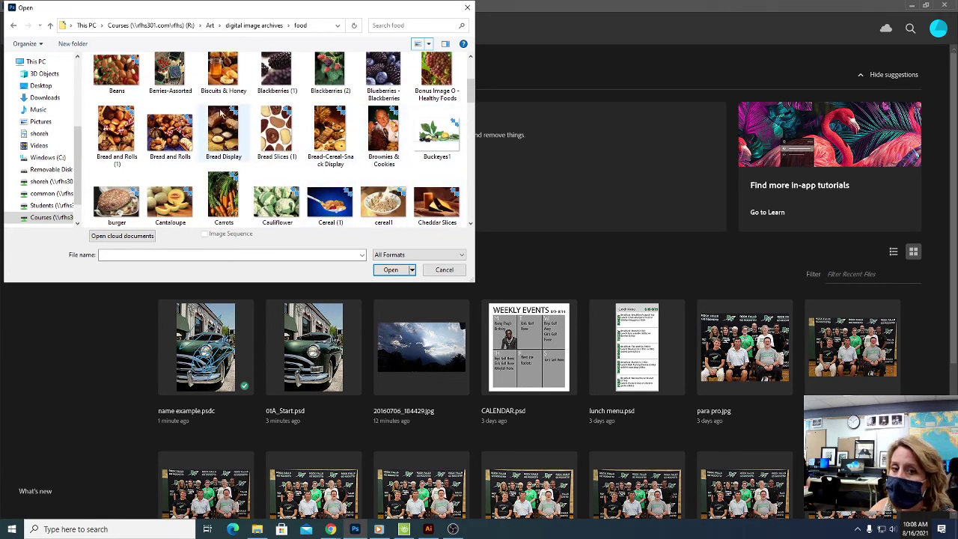
{"action": "left_click_drag", "start_coordinate": [471, 98], "coordinate": [473, 67]}
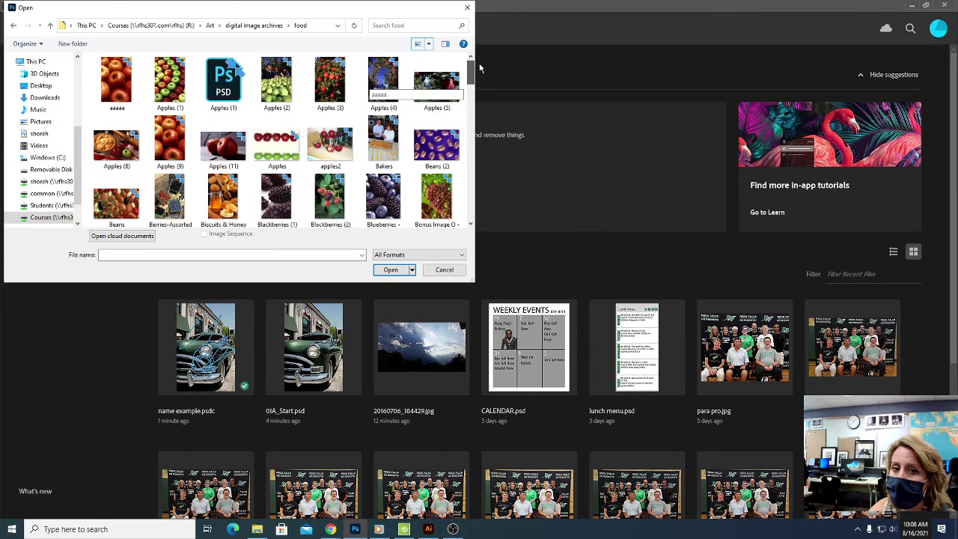
{"action": "left_click", "coordinate": [429, 44]}
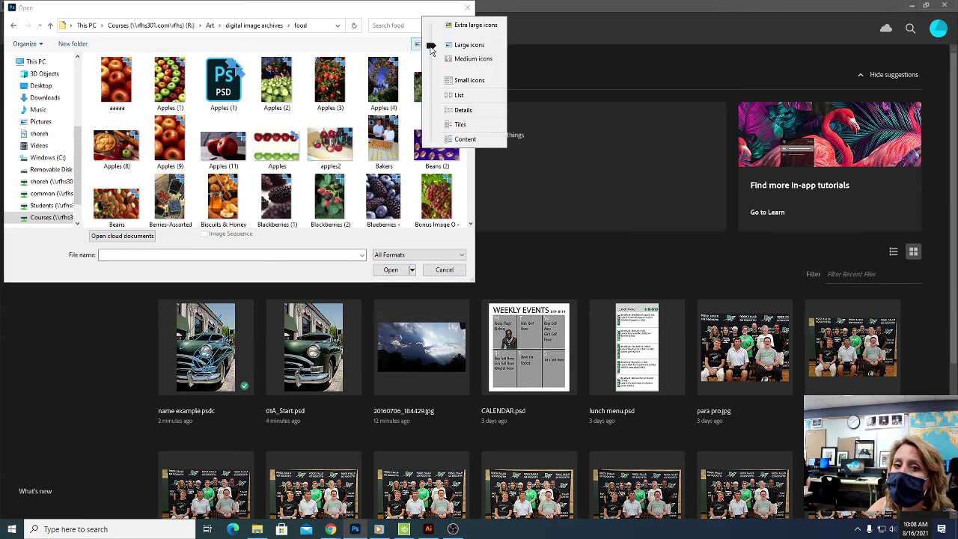
{"action": "left_click", "coordinate": [449, 45]}
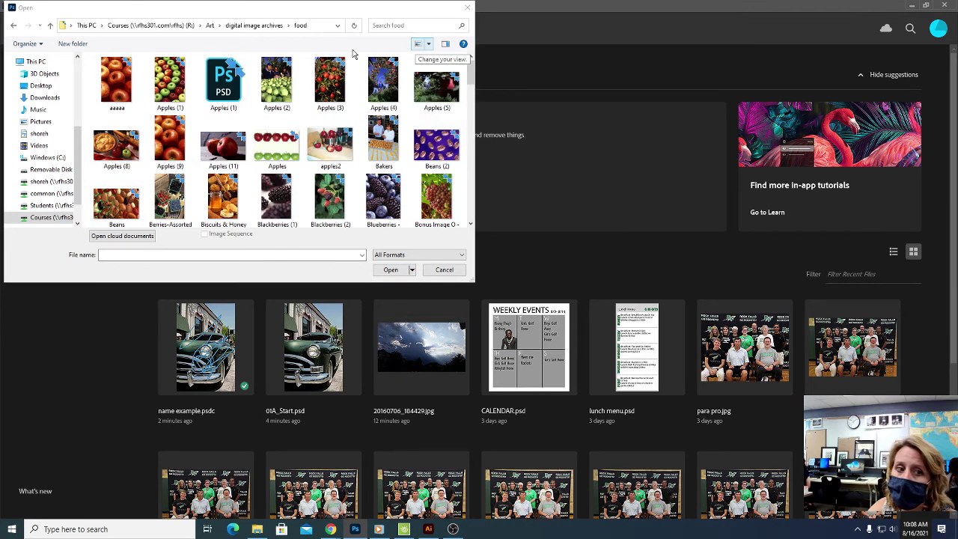
Browse to Courses (R:) > Art > computer graphics lessons > Photoshop lessons > Lesson01 and show its files as large icons.
{"action": "left_click", "coordinate": [51, 193]}
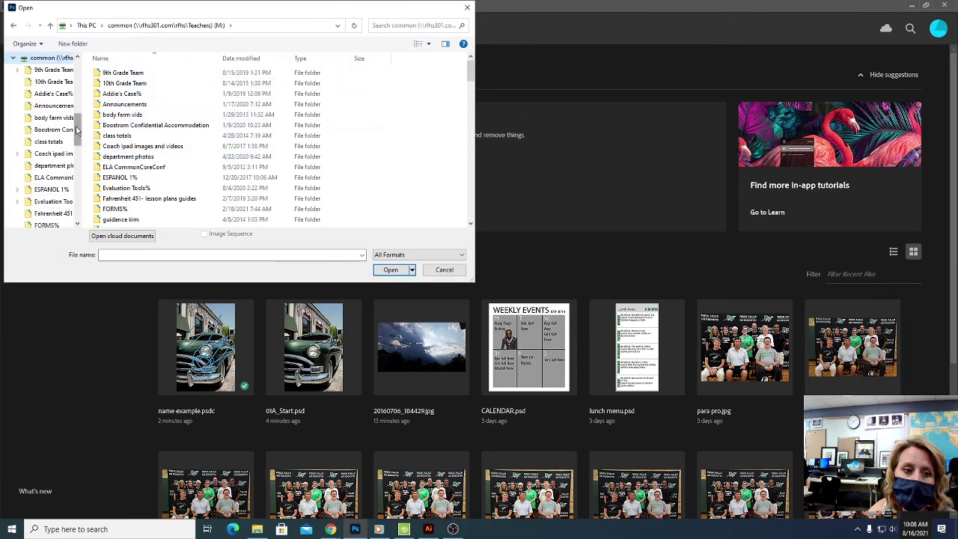
{"action": "left_click_drag", "start_coordinate": [77, 130], "coordinate": [79, 208]}
{"action": "left_click", "coordinate": [38, 214]}
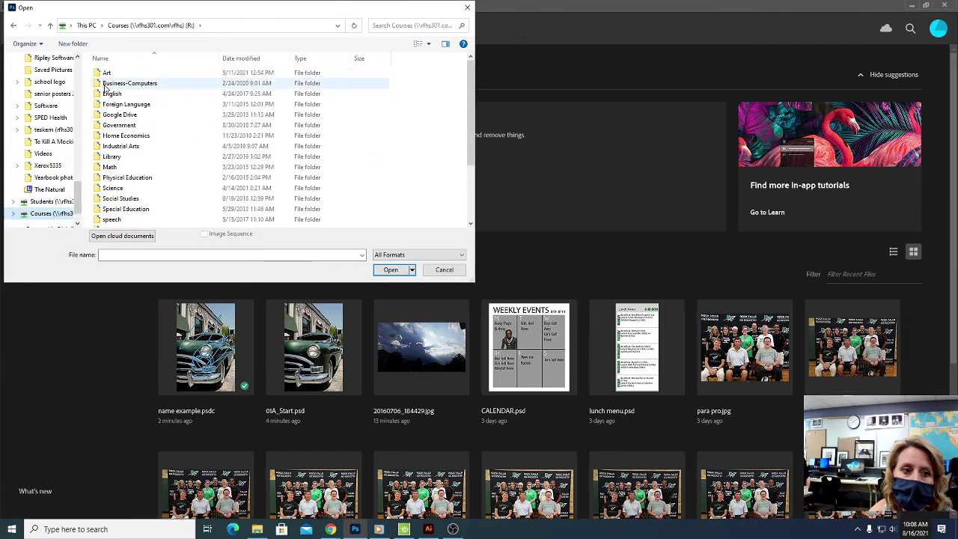
{"action": "double_click", "coordinate": [109, 75]}
{"action": "double_click", "coordinate": [124, 95]}
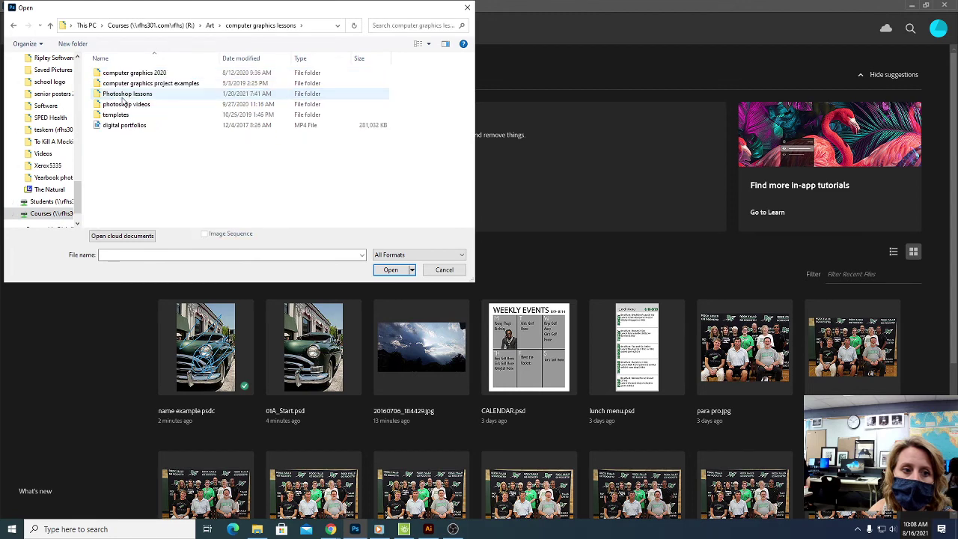
{"action": "double_click", "coordinate": [123, 94]}
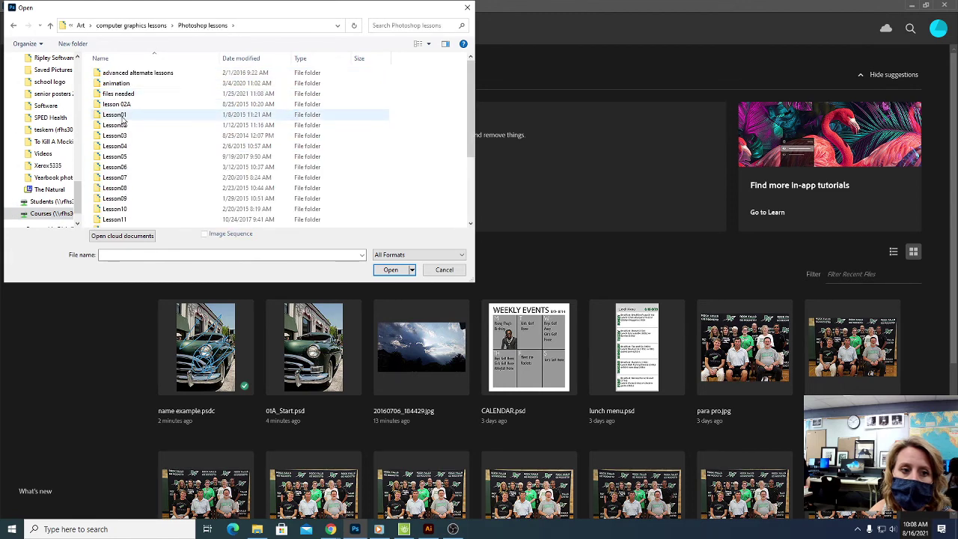
{"action": "double_click", "coordinate": [124, 114]}
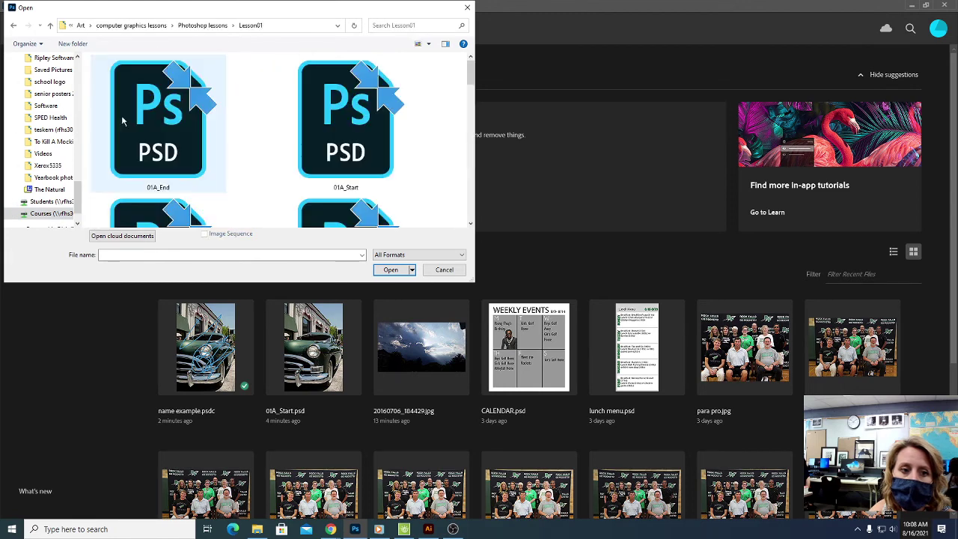
{"action": "left_click", "coordinate": [428, 44]}
{"action": "left_click", "coordinate": [470, 77]}
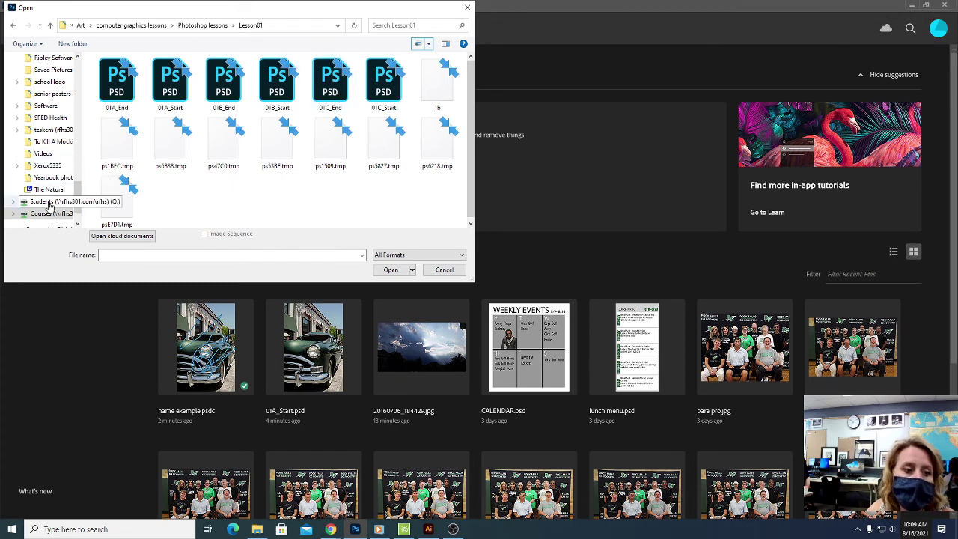
Browse to Courses (R:) > Art > digital image archives > animals and display the images as large icons.
{"action": "scroll", "coordinate": [81, 196], "scroll_direction": "down", "scroll_amount": 1}
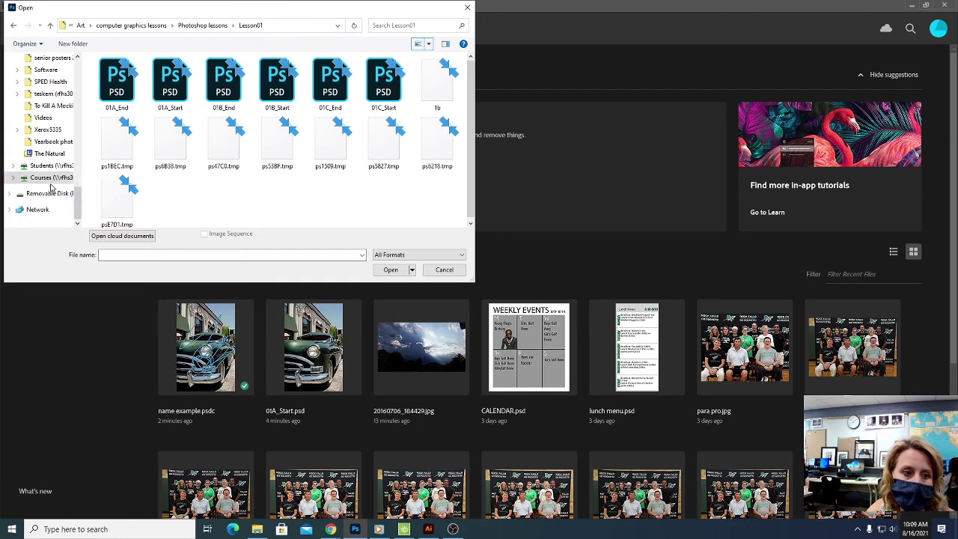
{"action": "left_click", "coordinate": [49, 179]}
{"action": "double_click", "coordinate": [105, 71]}
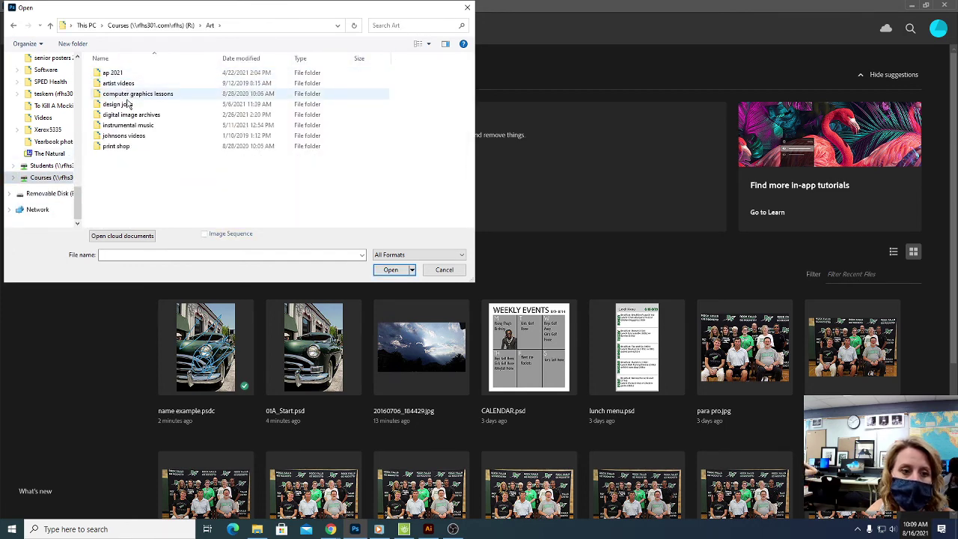
{"action": "double_click", "coordinate": [130, 116]}
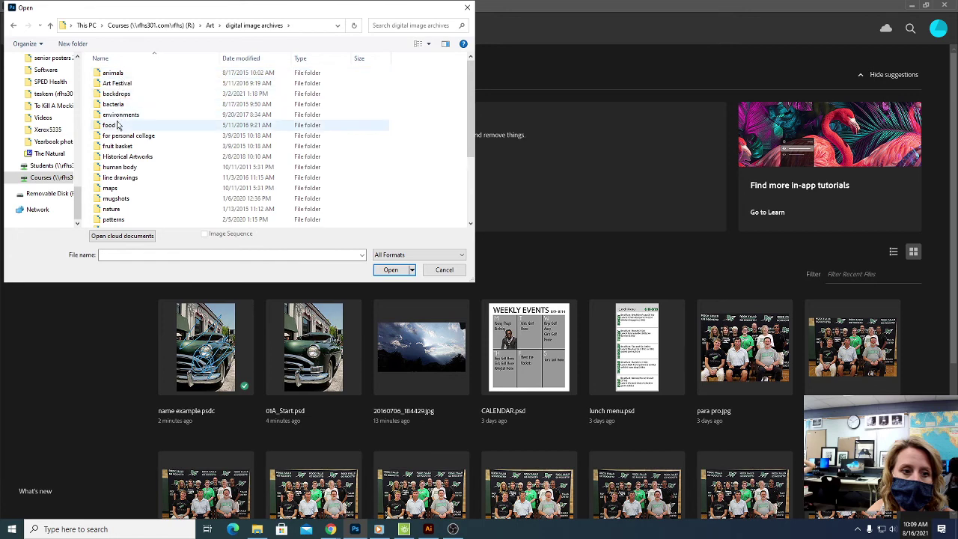
{"action": "double_click", "coordinate": [120, 74]}
{"action": "left_click", "coordinate": [427, 44]}
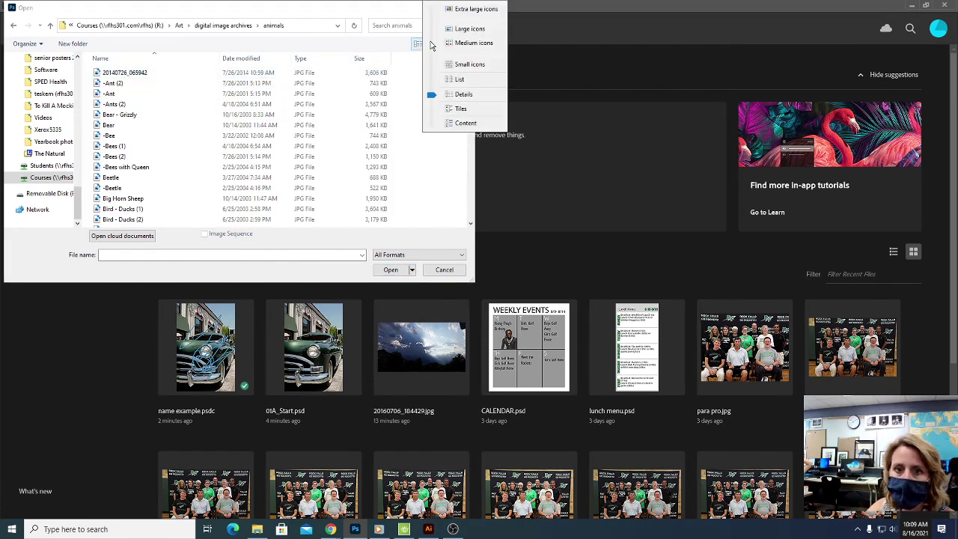
{"action": "left_click", "coordinate": [468, 28]}
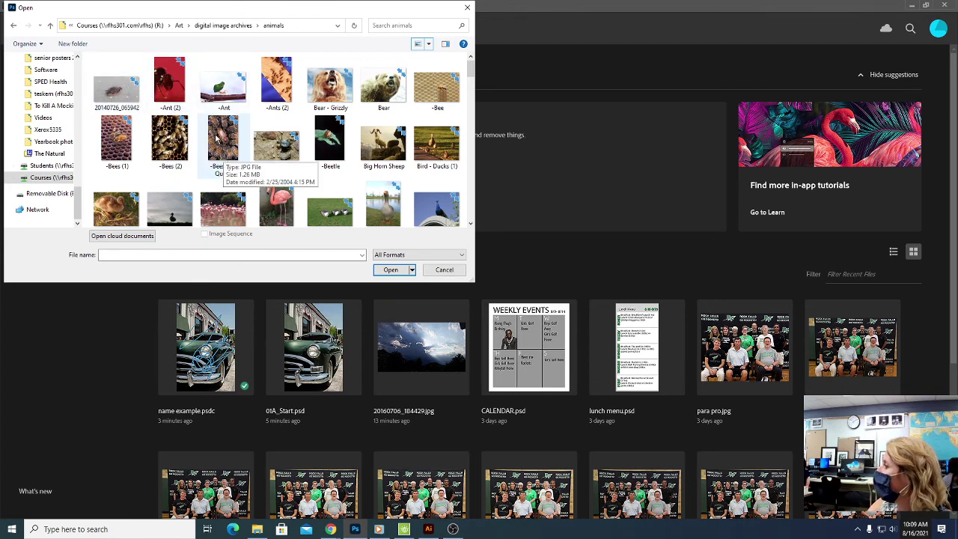
Try selecting the consecutive images from 20140726_065942 through -Ant, and return to selecting single files.
{"action": "left_click", "coordinate": [129, 94]}
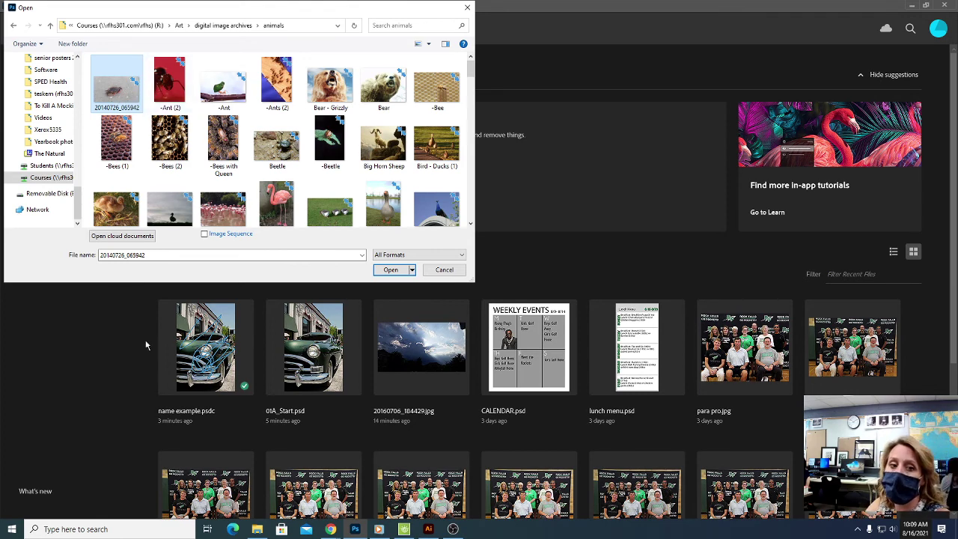
{"action": "left_click", "coordinate": [226, 92], "text": "shift"}
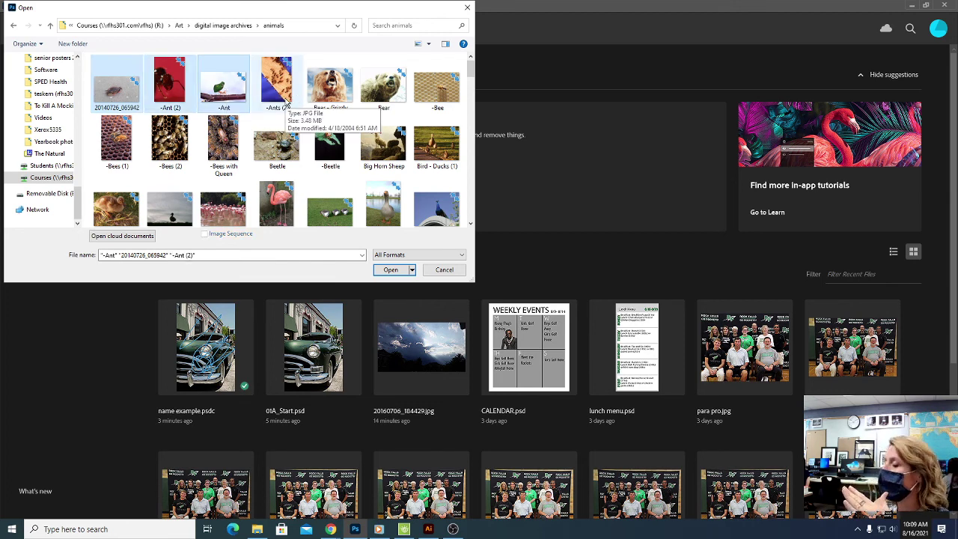
{"action": "left_click", "coordinate": [227, 101]}
{"action": "left_click", "coordinate": [116, 86]}
{"action": "left_click", "coordinate": [223, 88]}
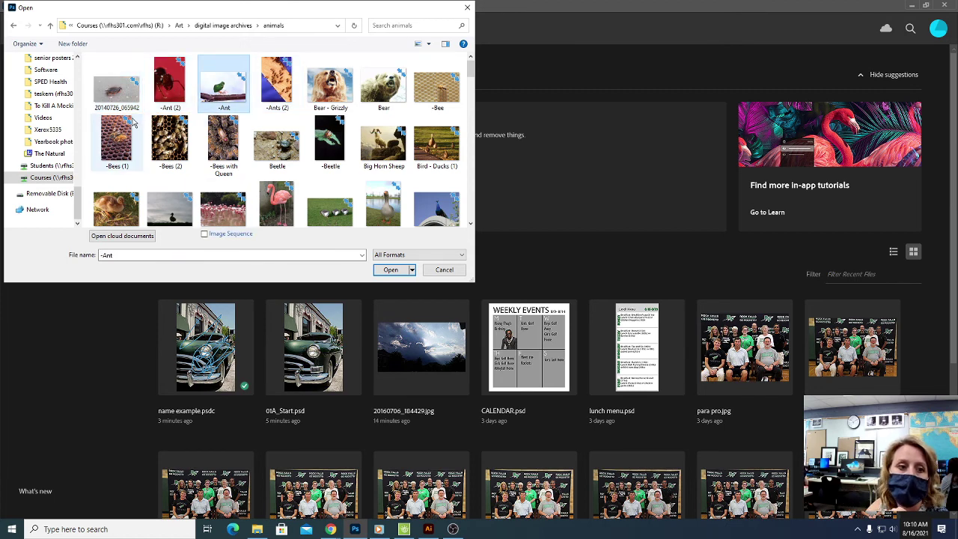
Select only the two non-adjacent images 20140726_065942 and -Ant and open them together.
{"action": "left_click", "coordinate": [125, 96]}
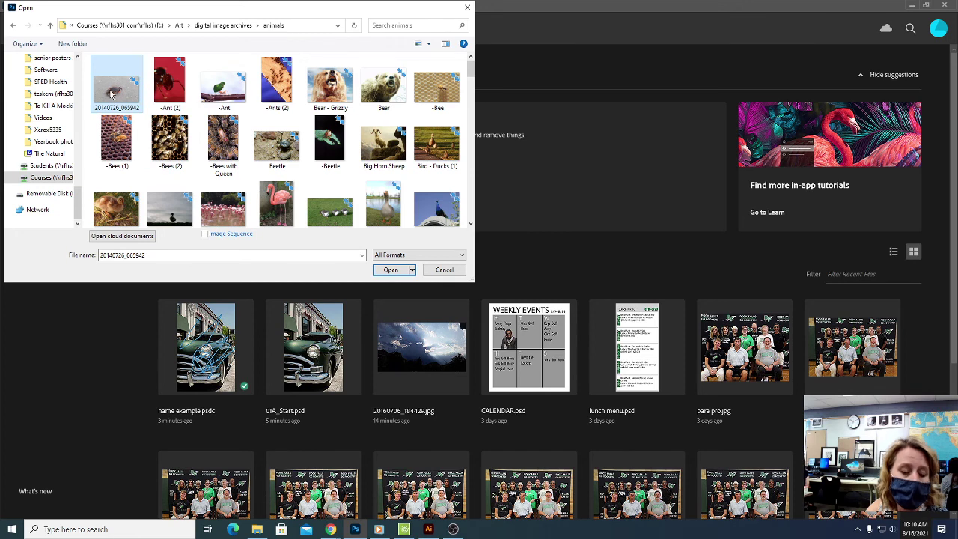
{"action": "left_click", "coordinate": [220, 84], "text": "ctrl"}
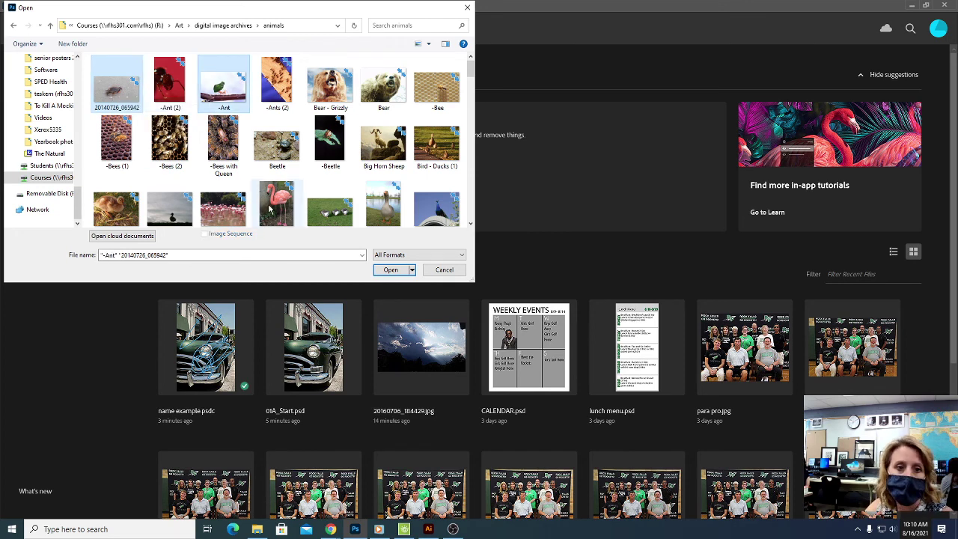
{"action": "left_click", "coordinate": [390, 270]}
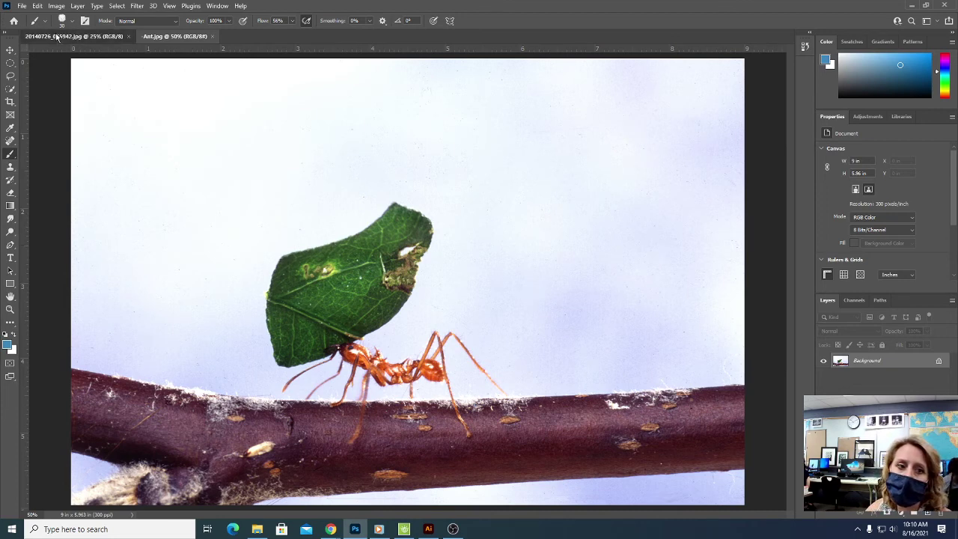
Switch back and forth between the two open documents to view the crab and ant images.
{"action": "left_click", "coordinate": [82, 36]}
{"action": "left_click", "coordinate": [174, 36]}
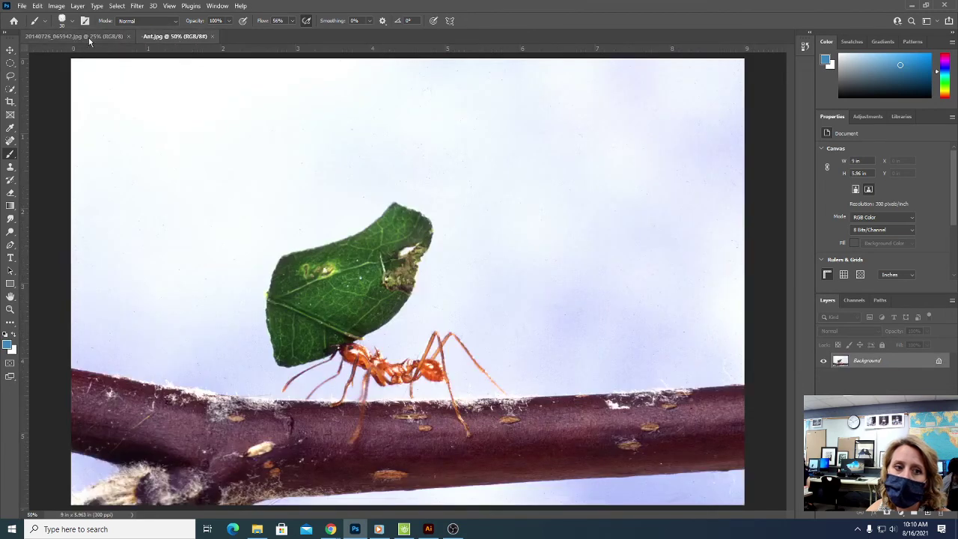
{"action": "left_click", "coordinate": [88, 37]}
{"action": "left_click", "coordinate": [153, 37]}
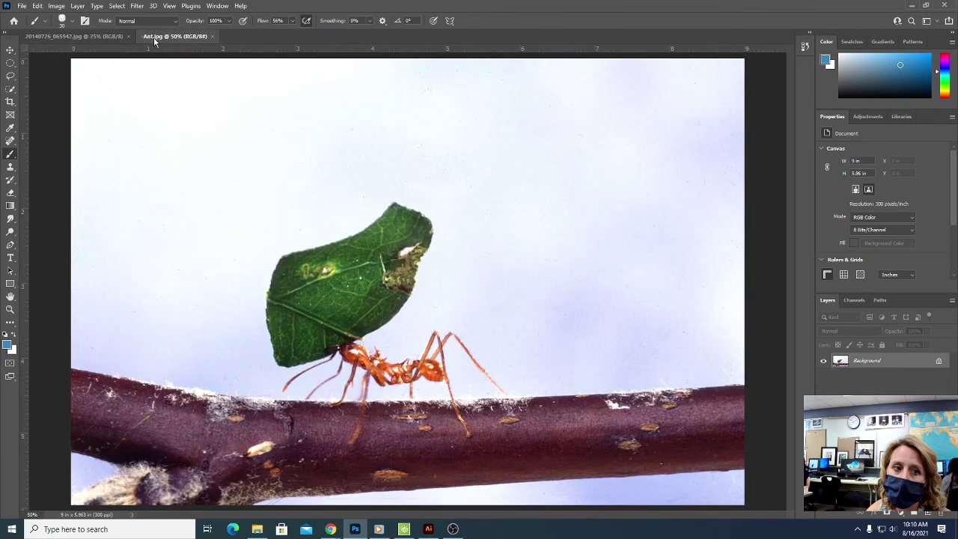
{"action": "left_click", "coordinate": [51, 36]}
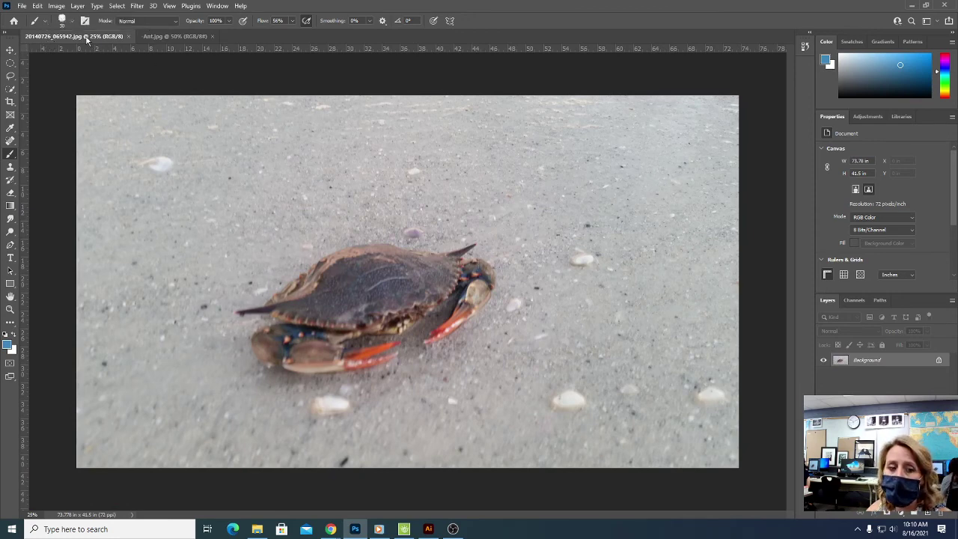
Undock the crab and ant documents into floating windows and narrow the -Ant.jpg window.
{"action": "left_click_drag", "start_coordinate": [86, 39], "coordinate": [111, 96]}
{"action": "left_click_drag", "start_coordinate": [90, 38], "coordinate": [330, 119]}
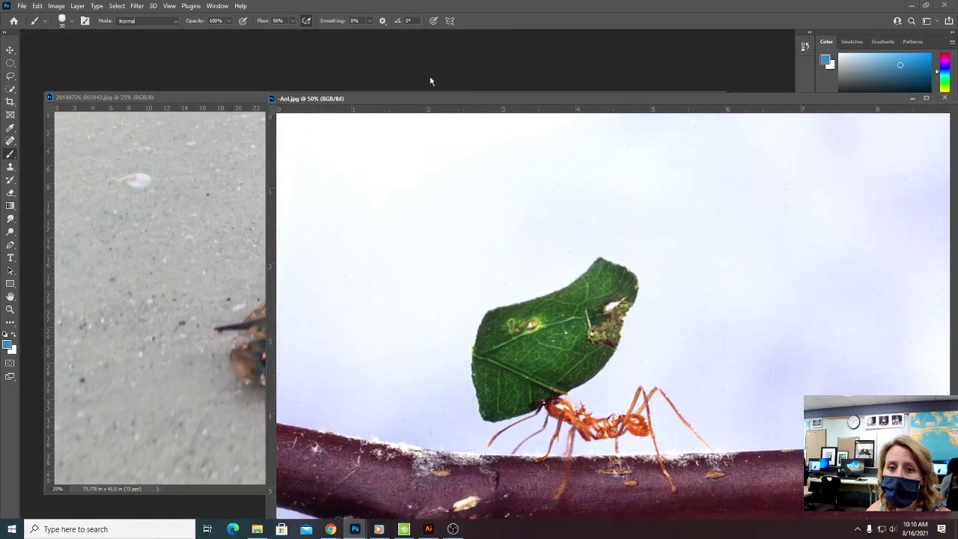
{"action": "left_click_drag", "start_coordinate": [430, 98], "coordinate": [417, 56]}
{"action": "left_click_drag", "start_coordinate": [252, 165], "coordinate": [644, 170]}
Narrow the floating crab image window and arrange it side by side with the -Ant.jpg window.
{"action": "left_click_drag", "start_coordinate": [483, 92], "coordinate": [402, 84]}
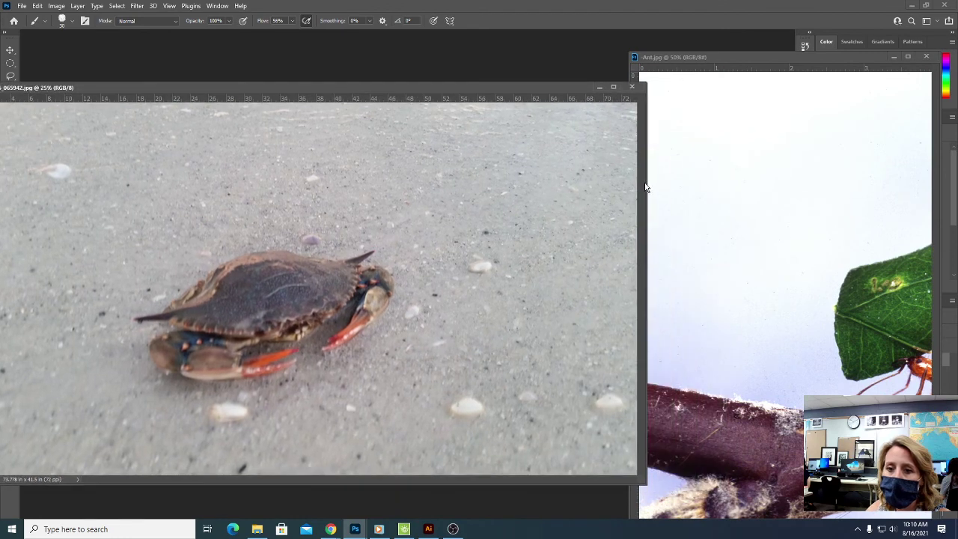
{"action": "left_click_drag", "start_coordinate": [645, 186], "coordinate": [200, 213]}
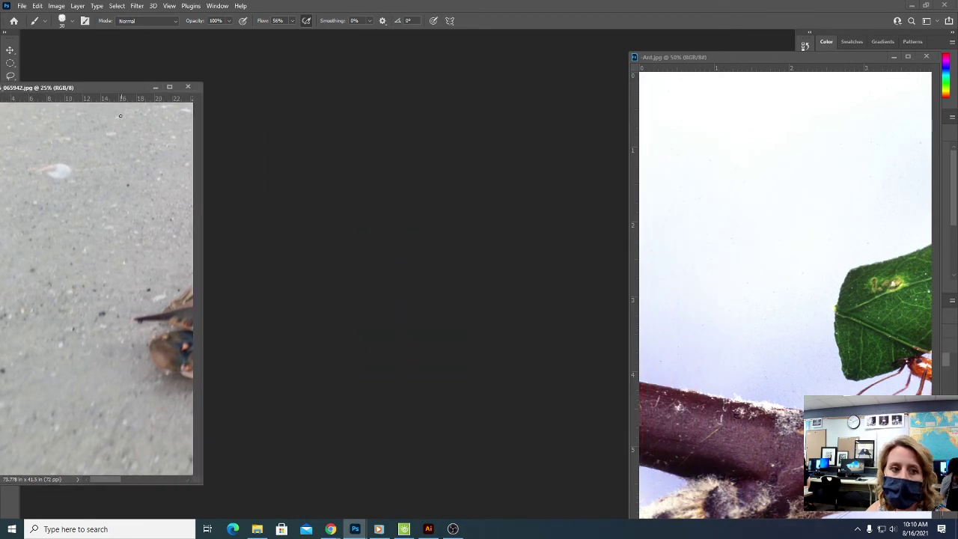
{"action": "left_click_drag", "start_coordinate": [99, 87], "coordinate": [203, 58]}
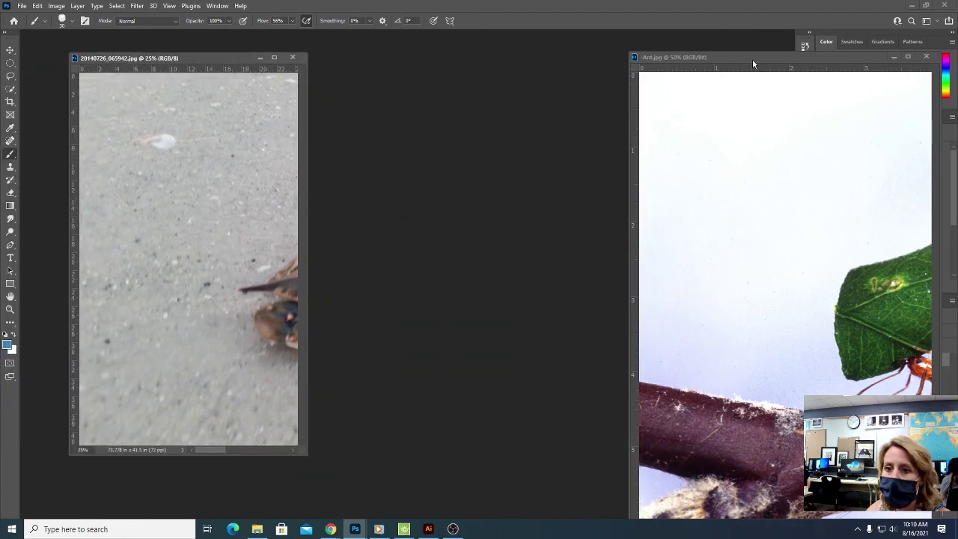
{"action": "left_click_drag", "start_coordinate": [752, 59], "coordinate": [452, 59]}
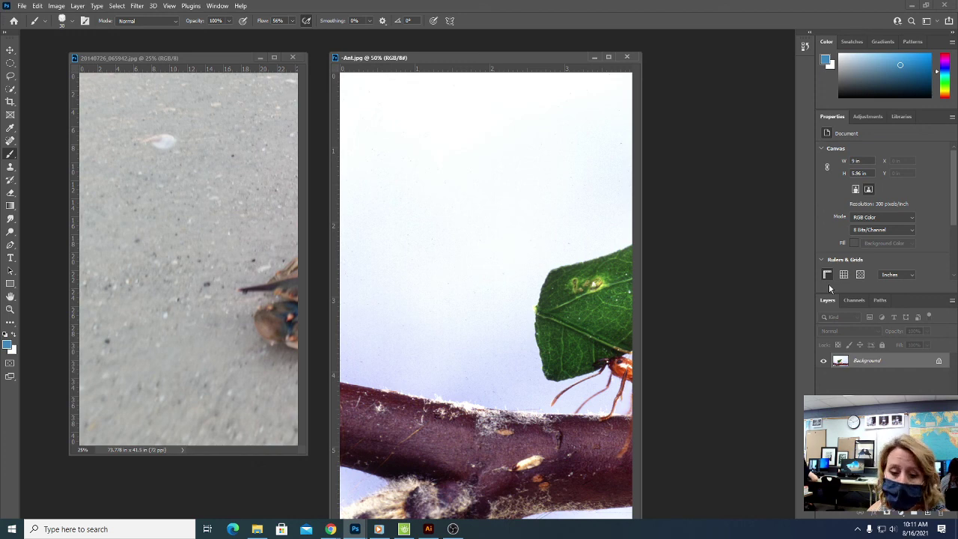
{"action": "left_click", "coordinate": [453, 529]}
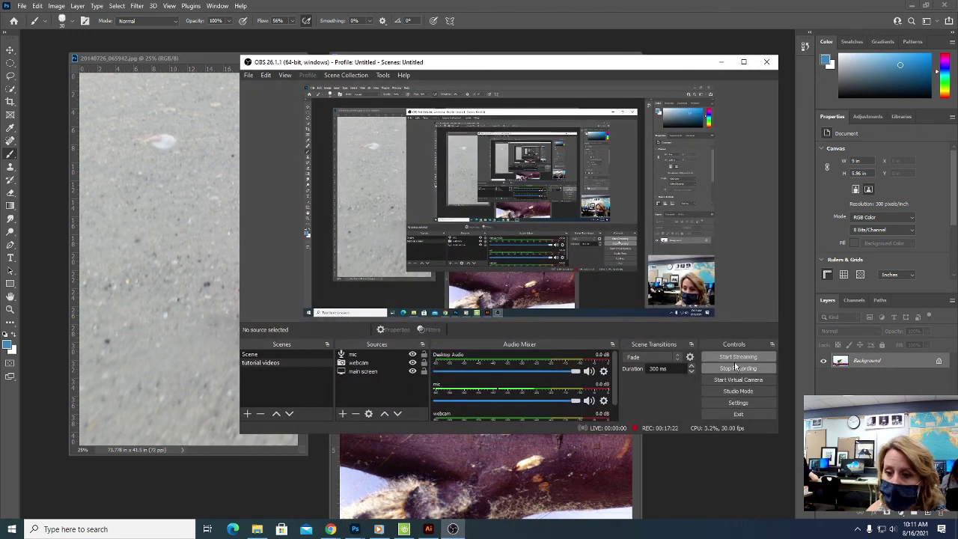